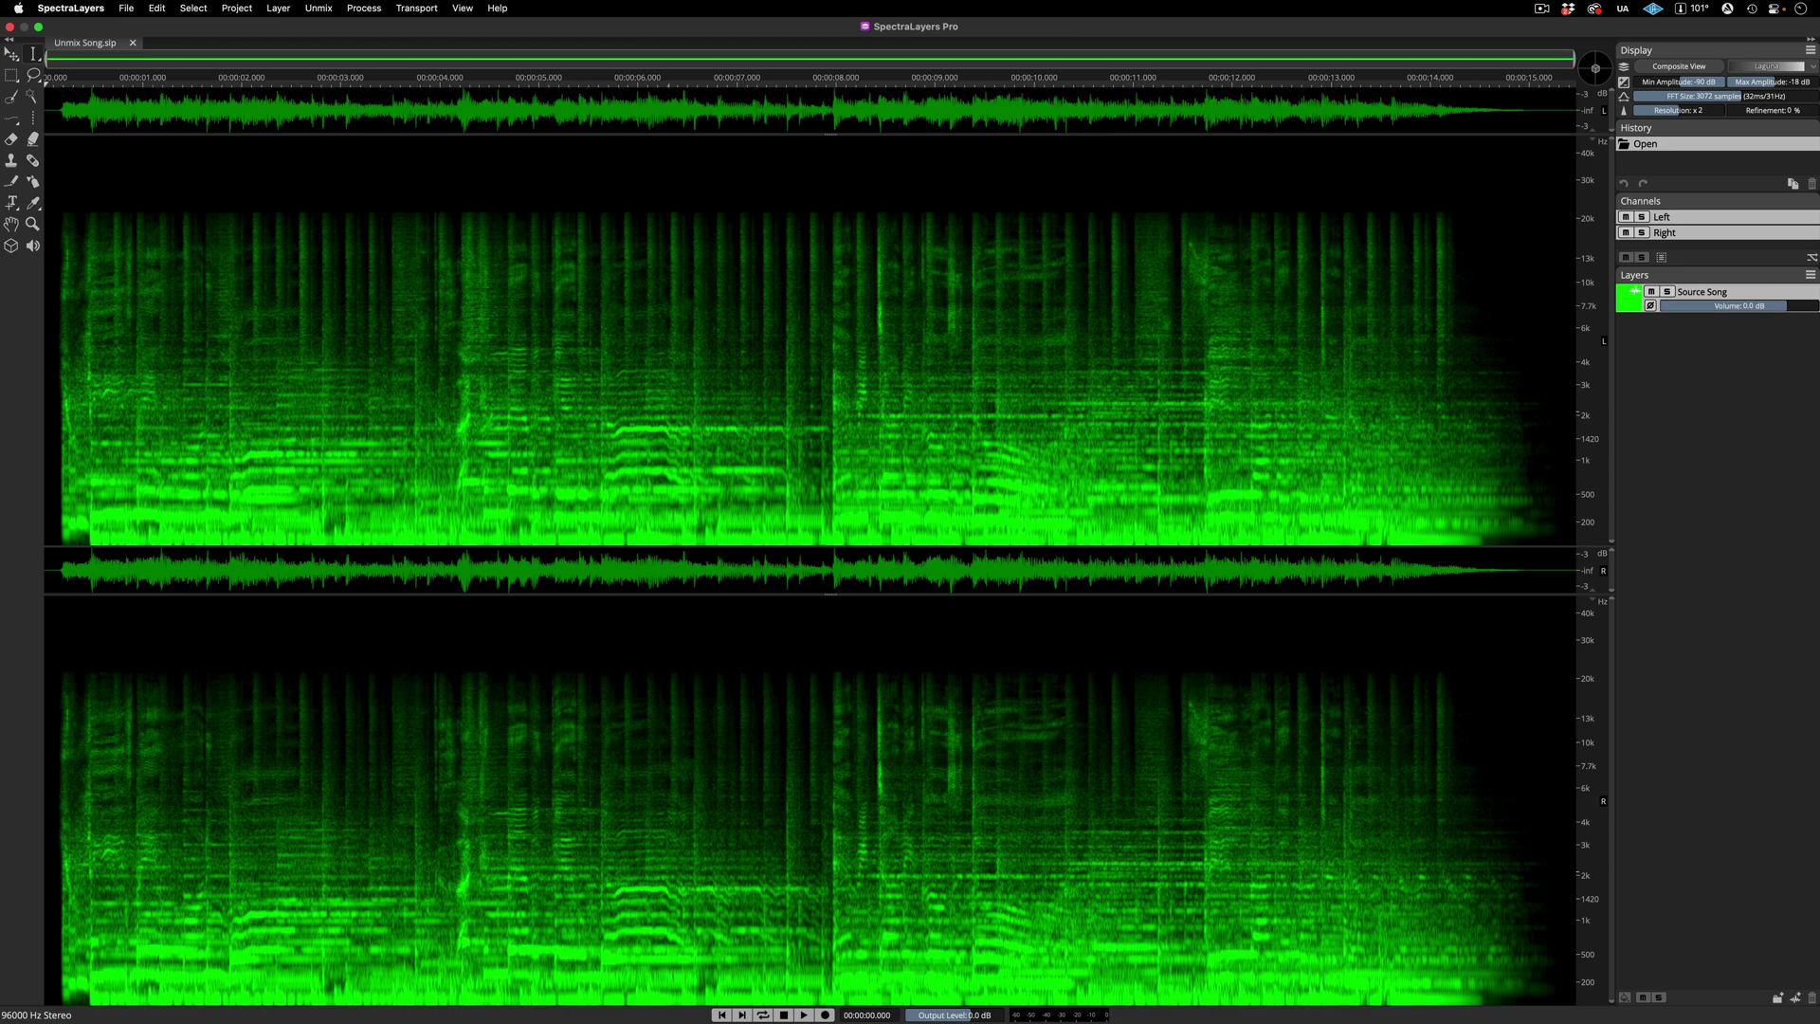
Play the source song, then set up Unmix Song with all six stems included and Best quality.
key("space")
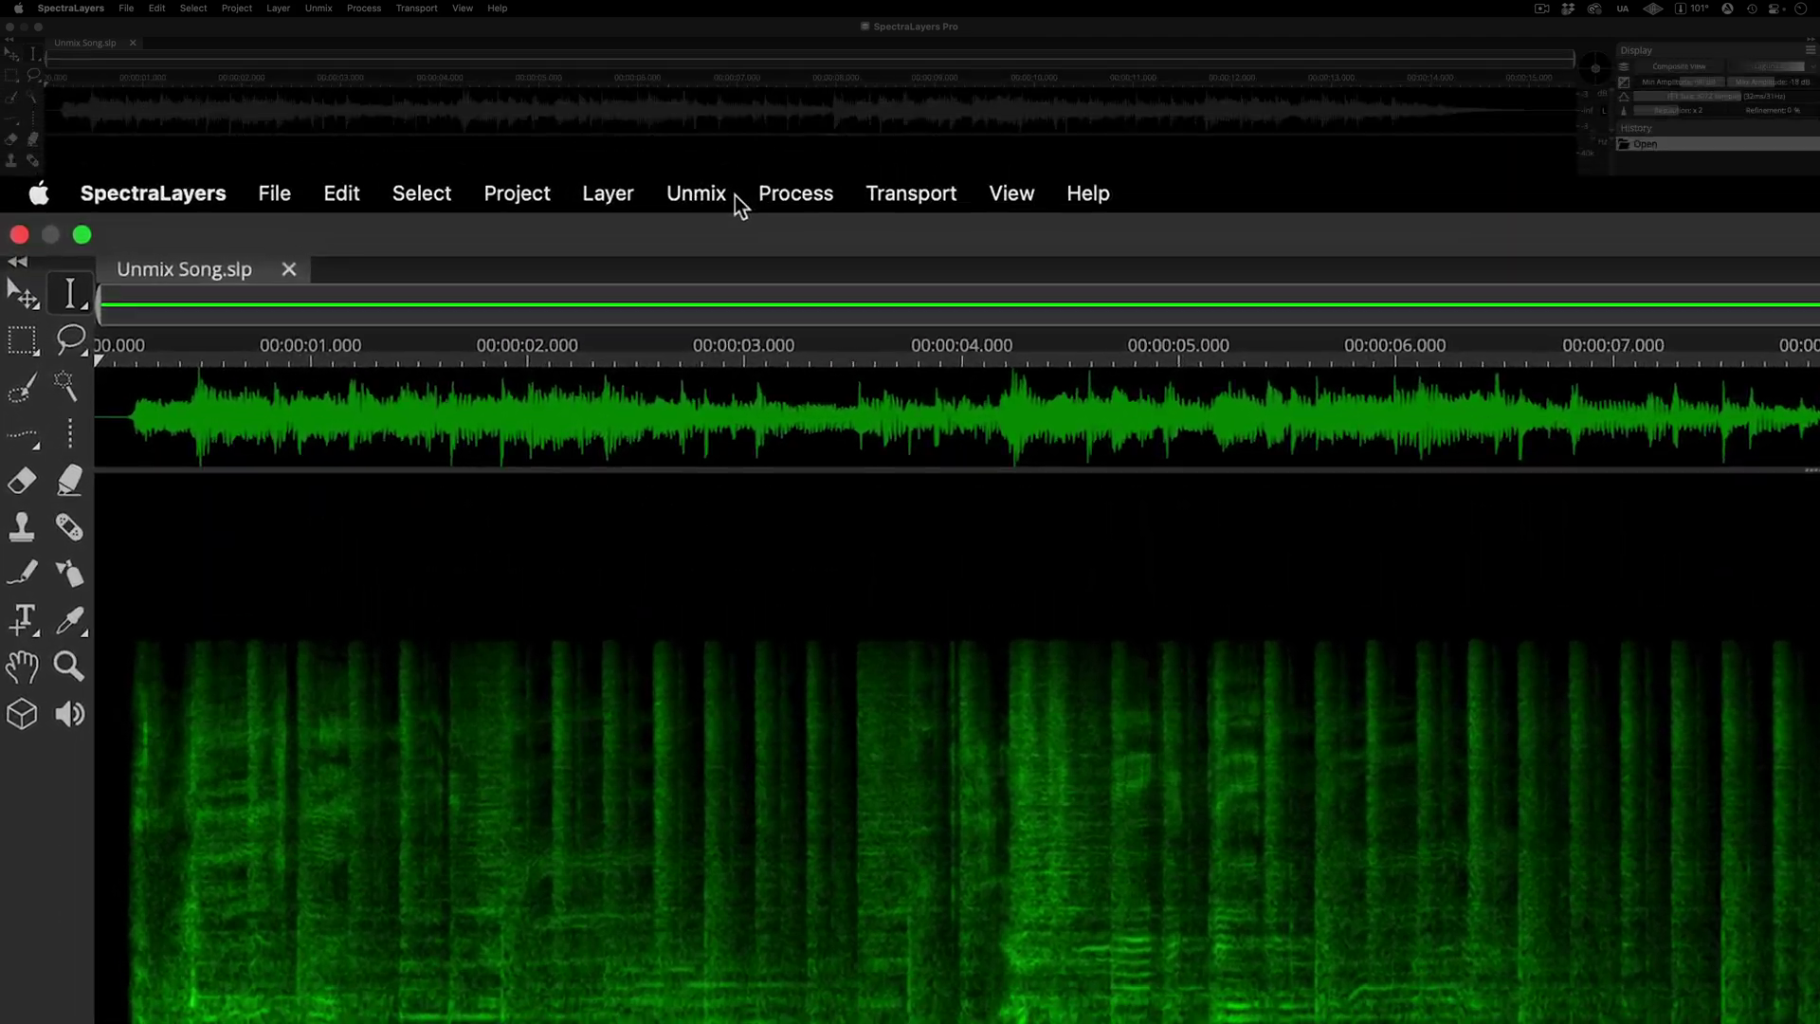
left_click(336, 9)
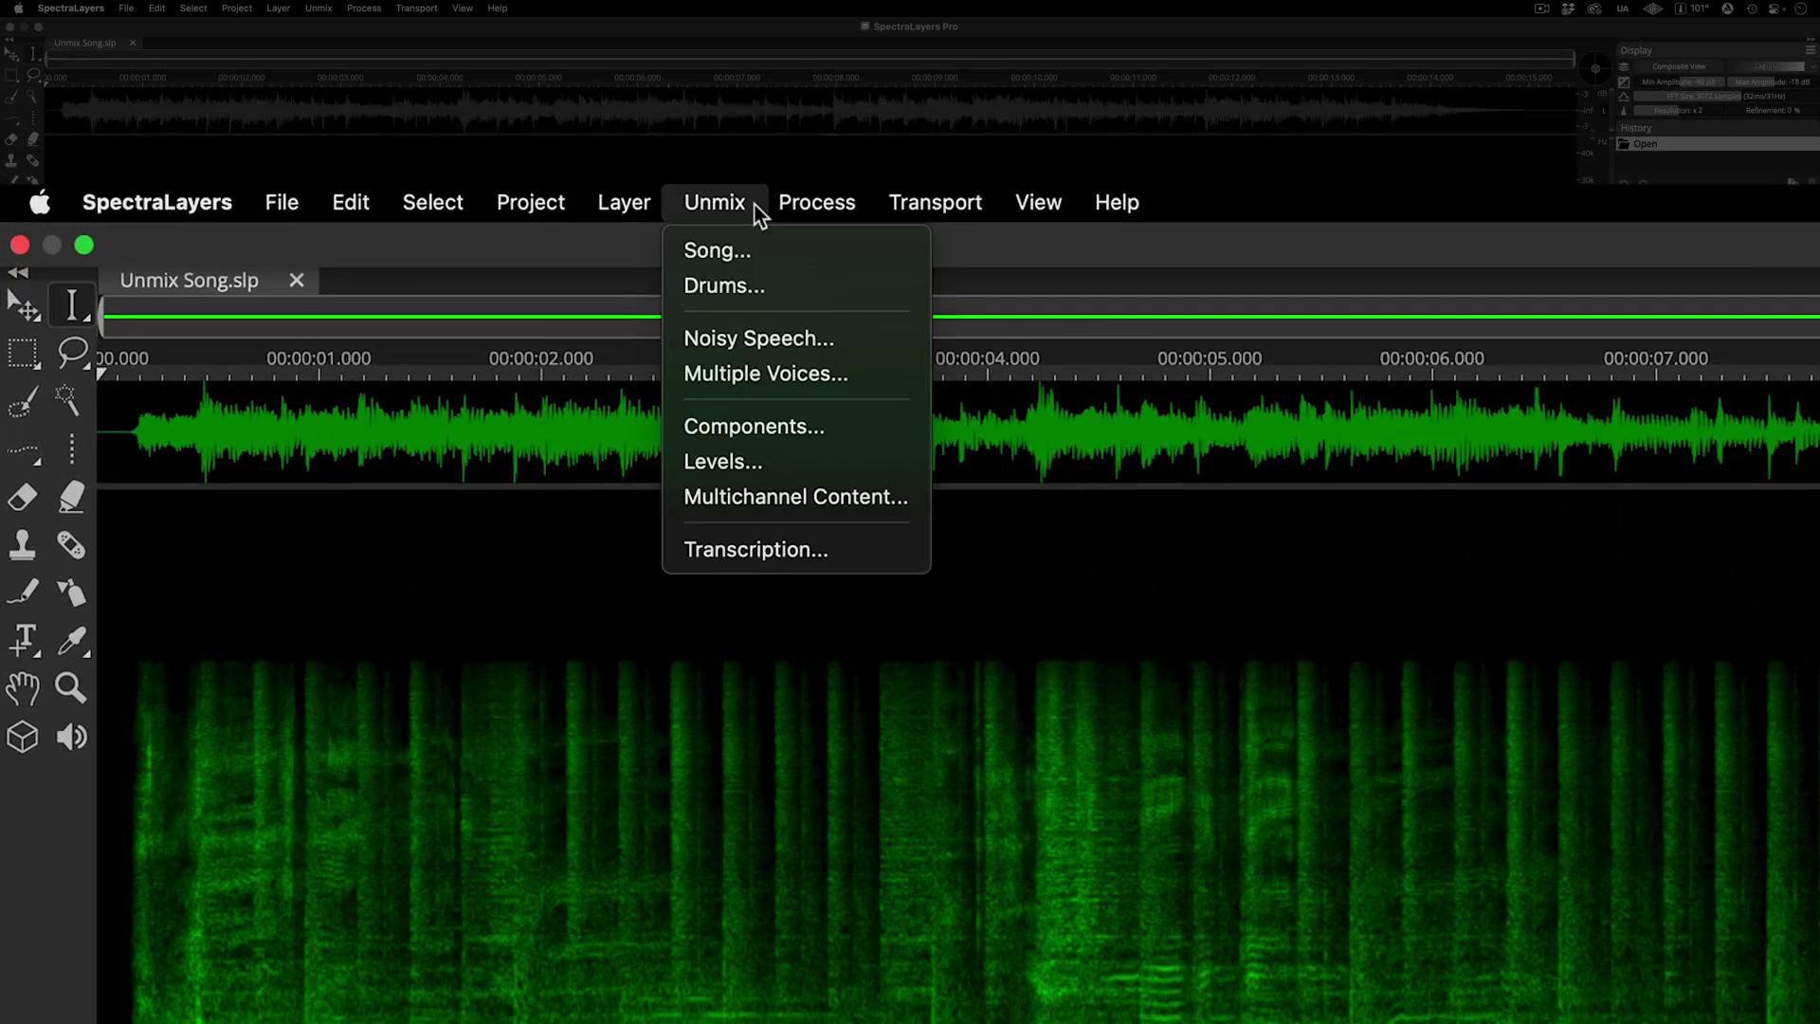
left_click(770, 252)
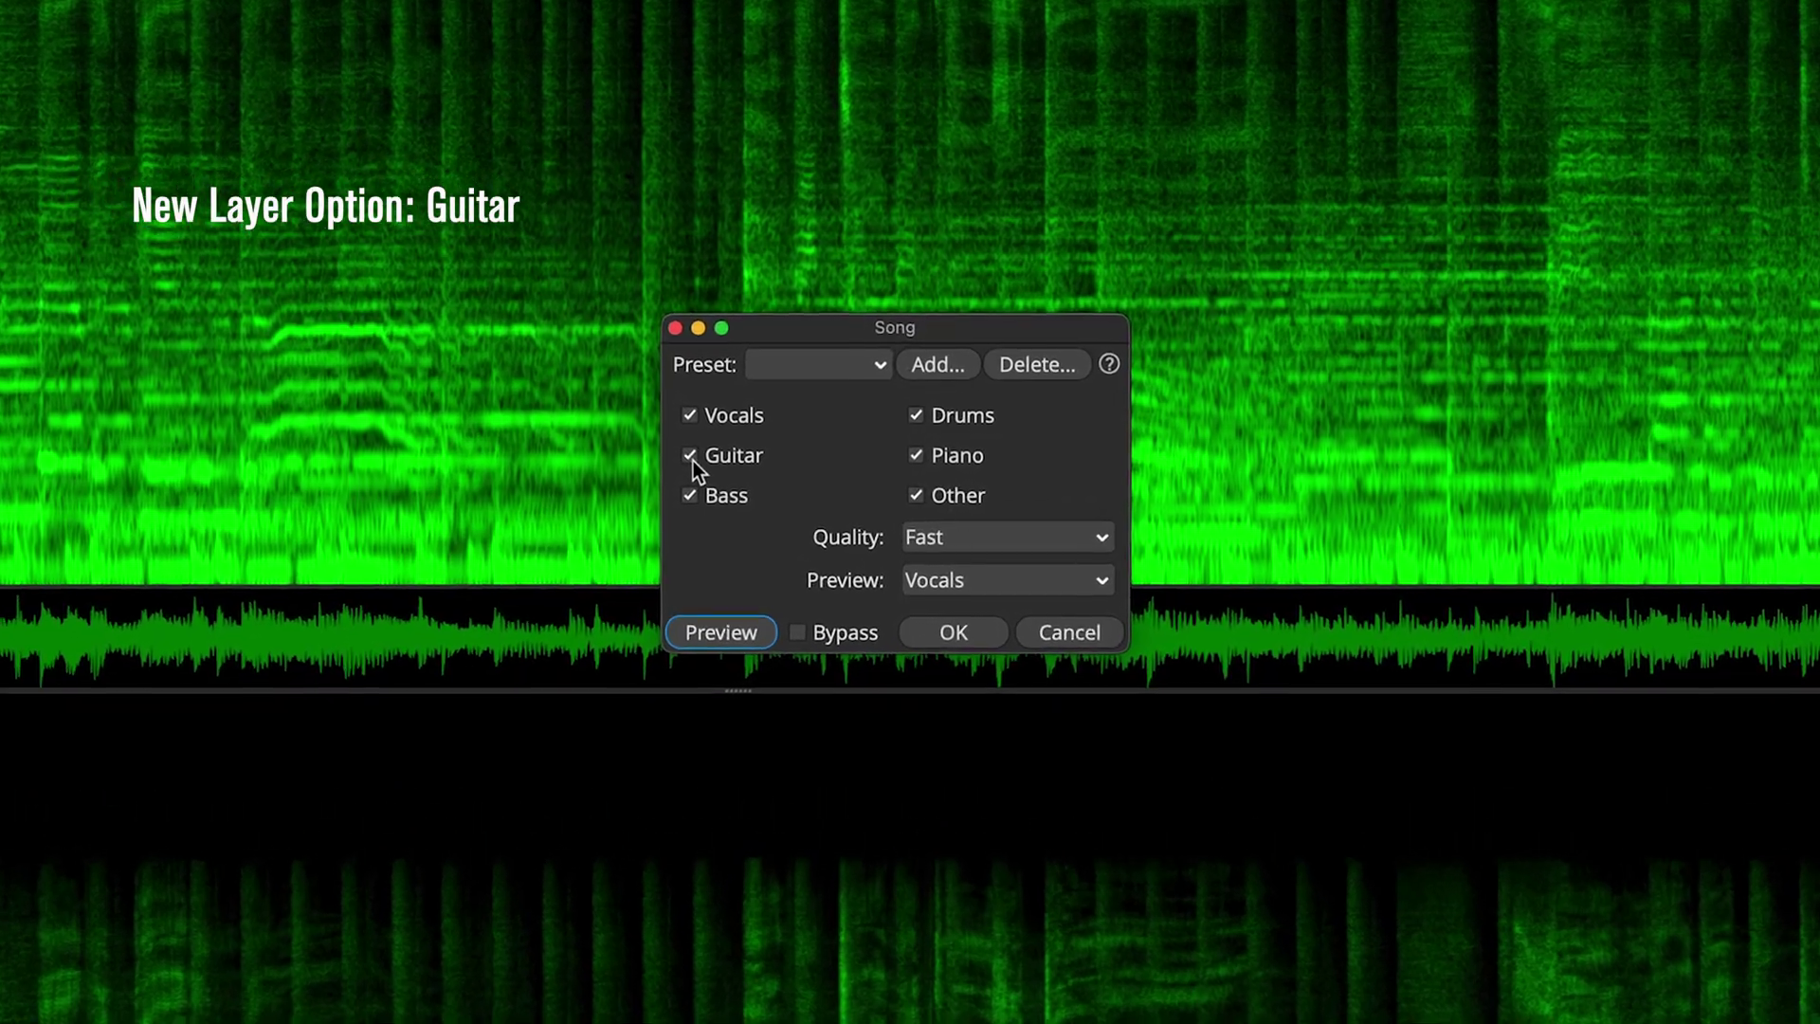
left_click(731, 467)
left_click(685, 458)
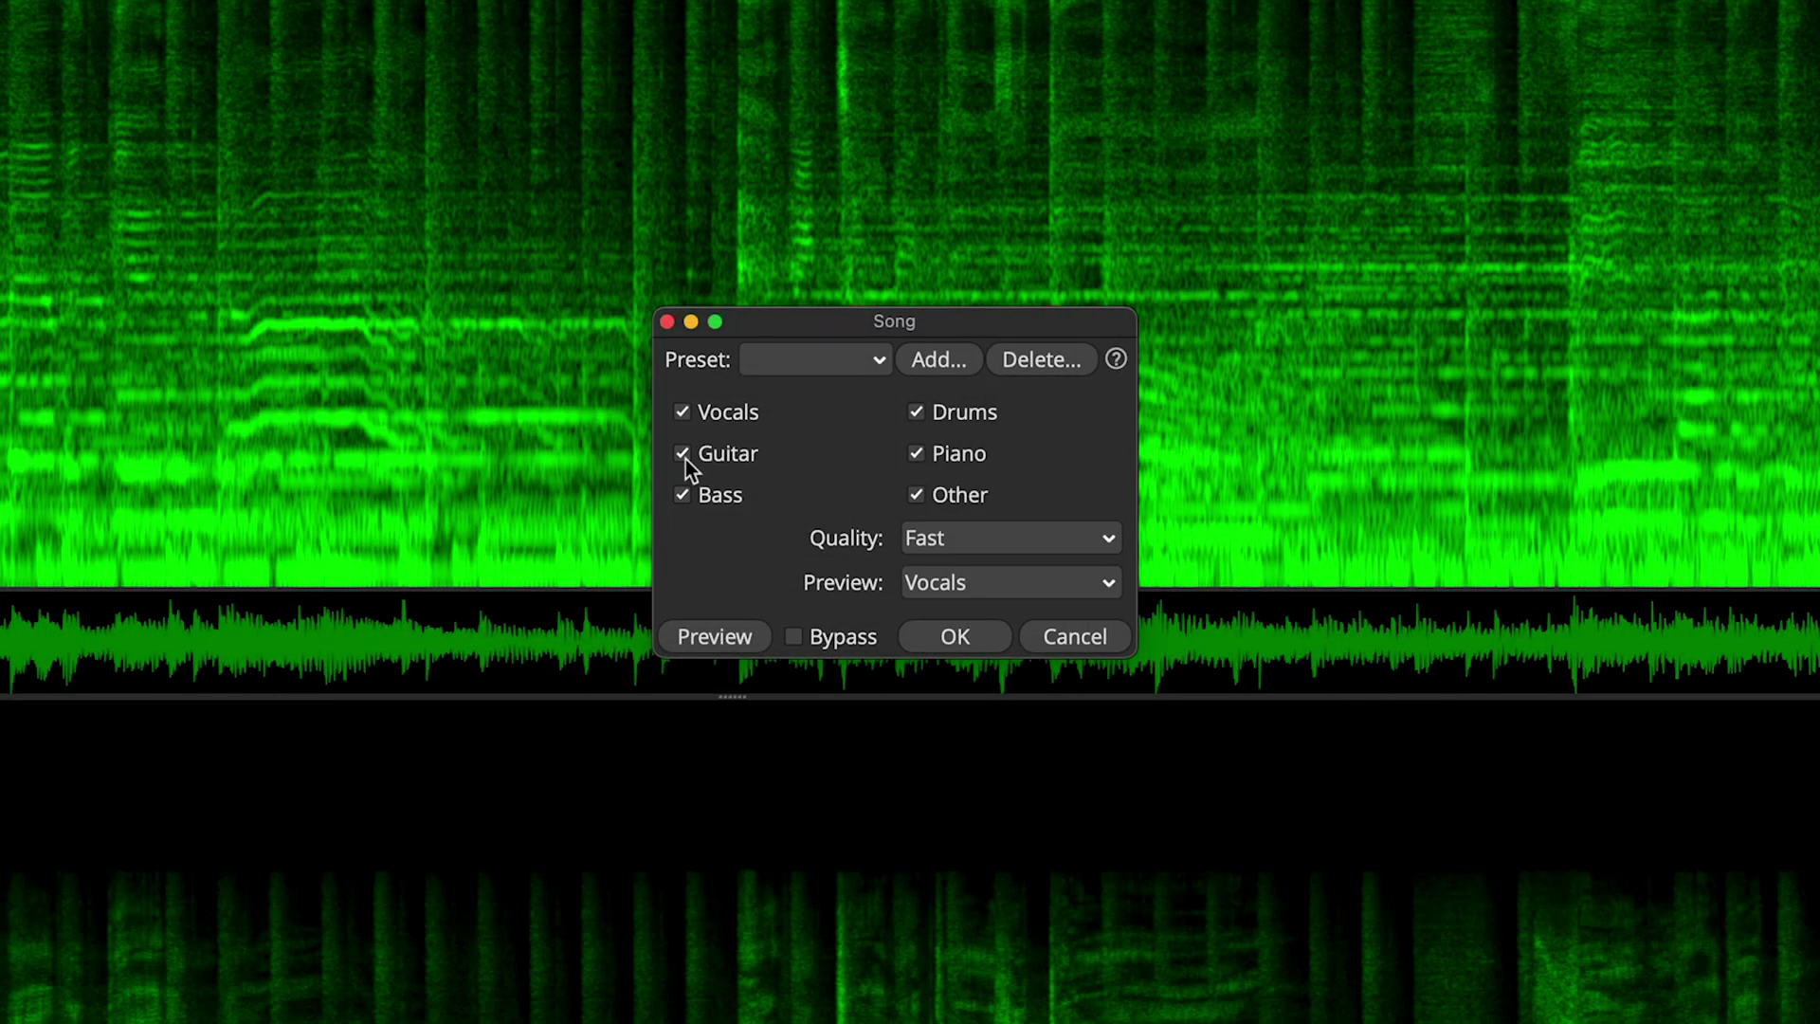
left_click(1109, 538)
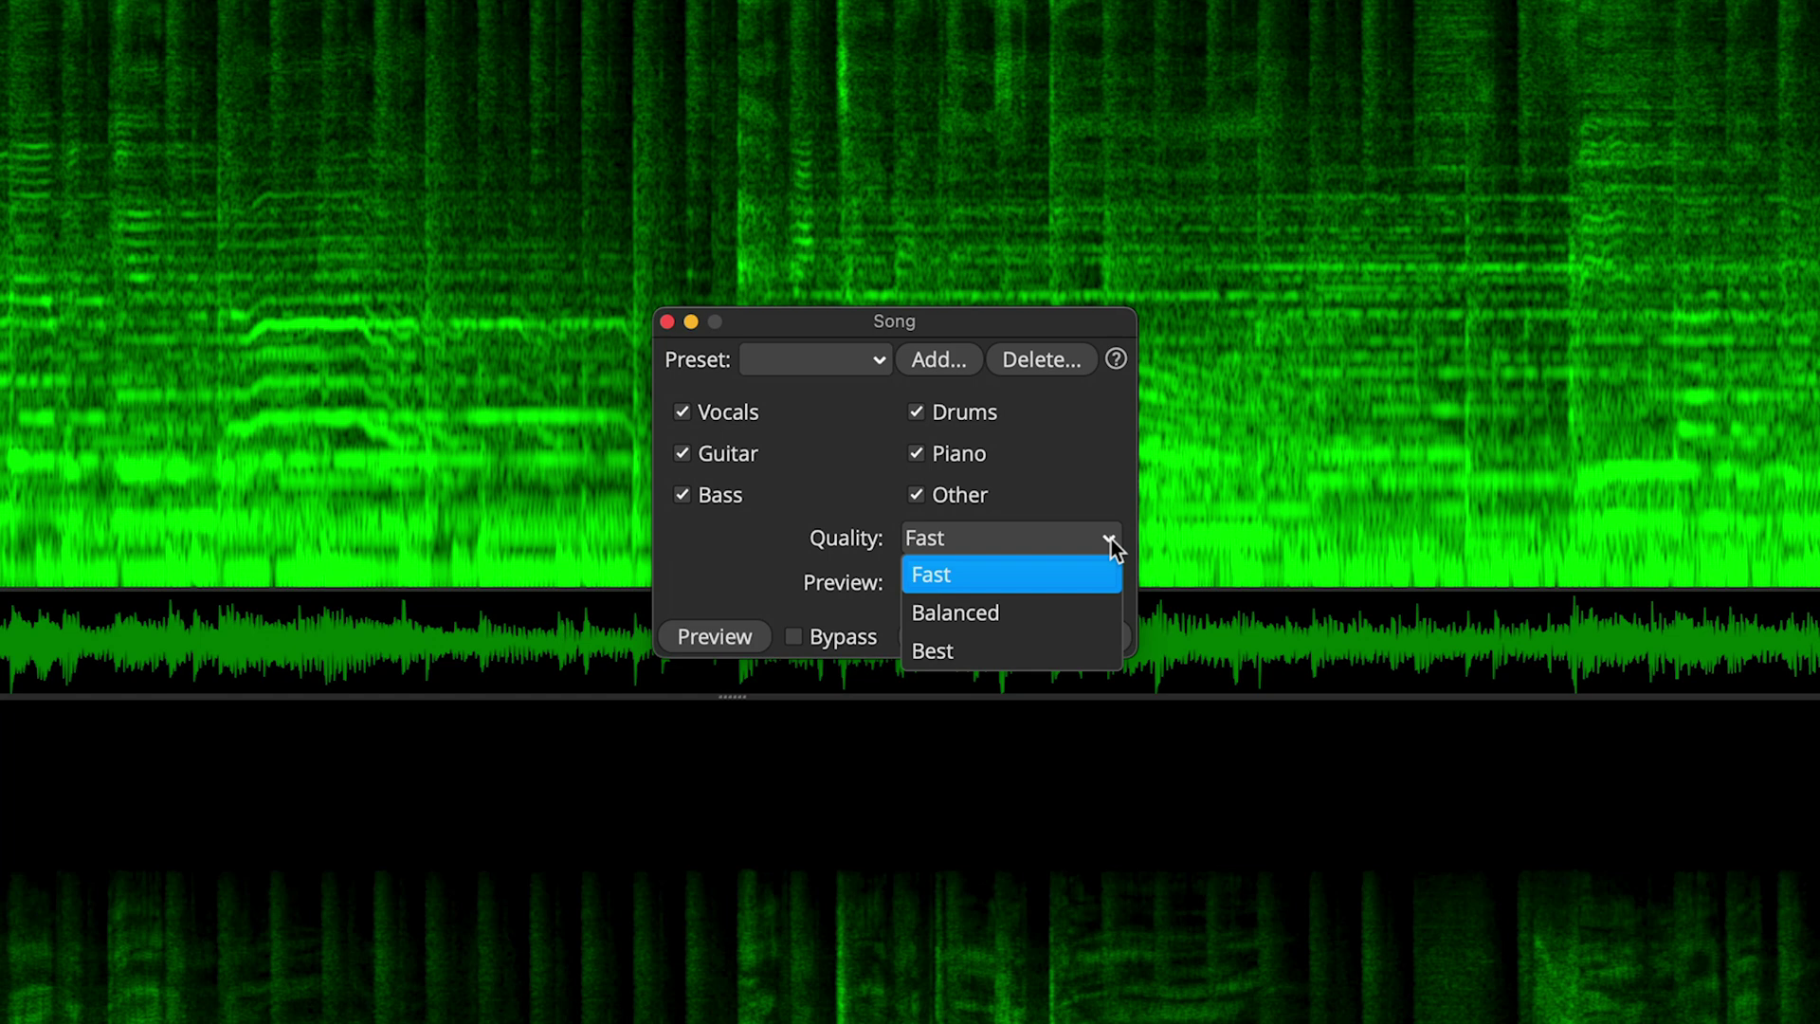
left_click(1104, 654)
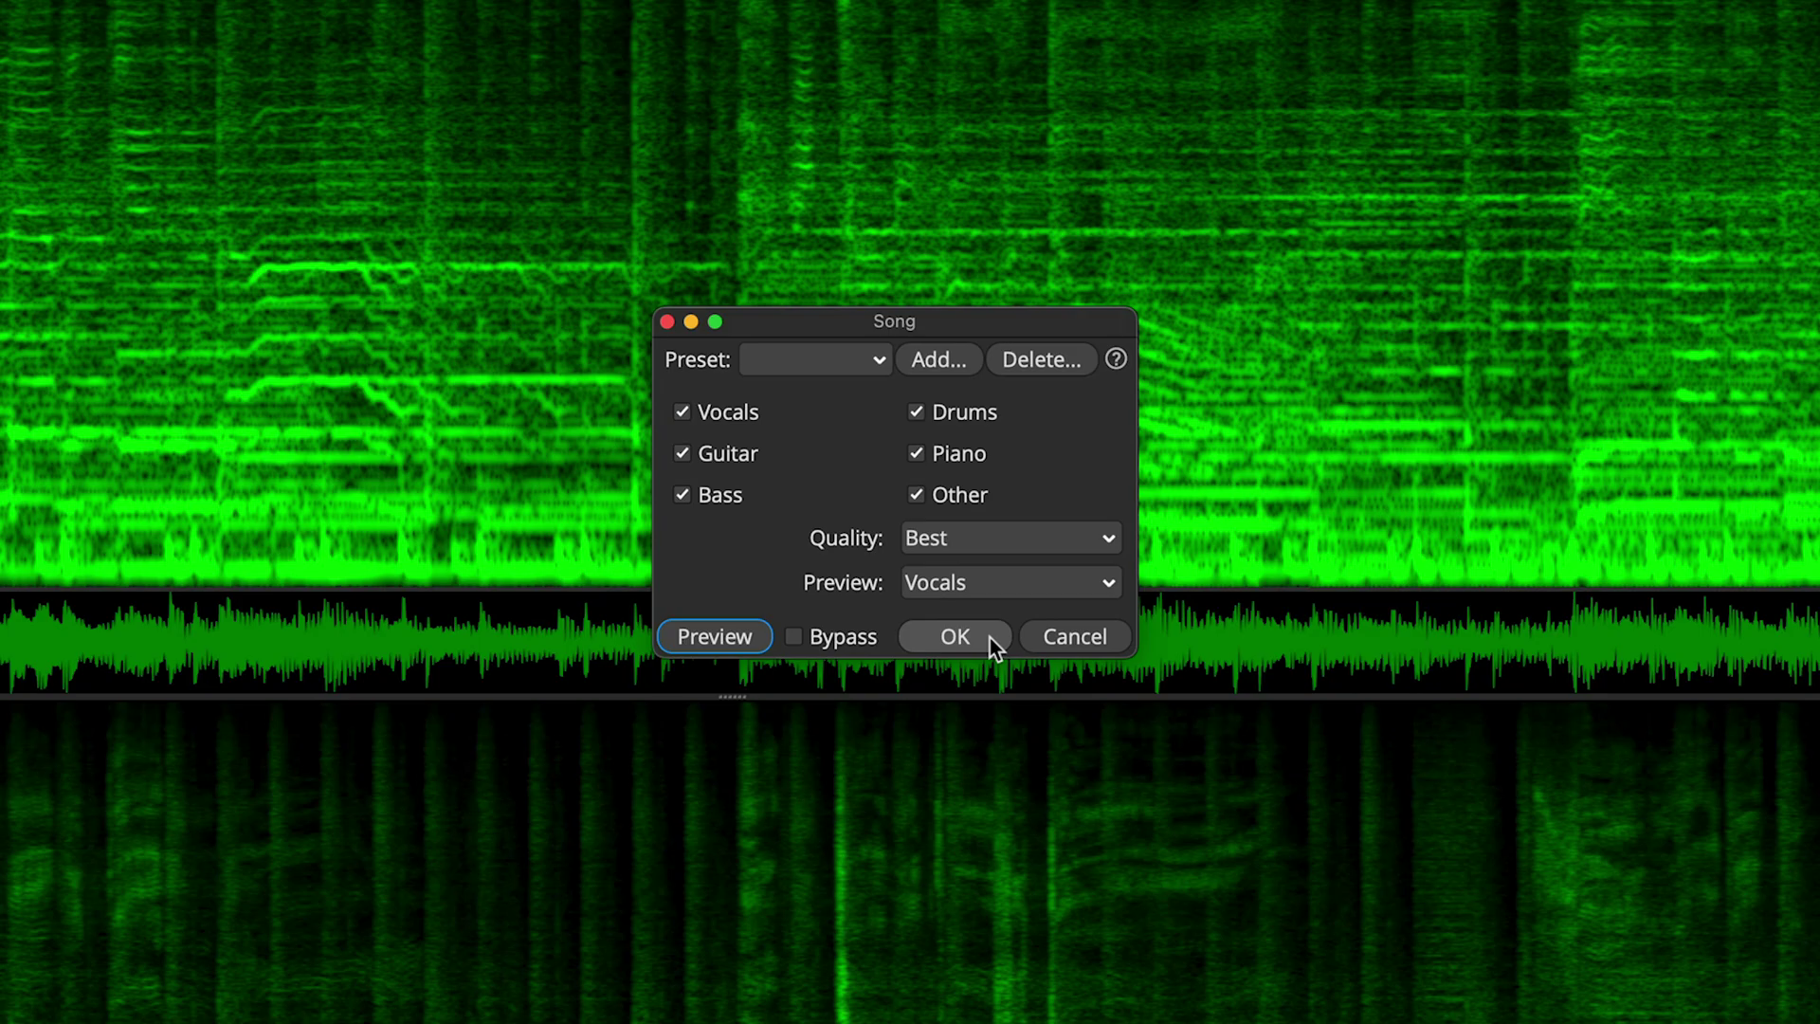
Run the song separation, then solo the Vocals layer and play it back.
left_click(956, 636)
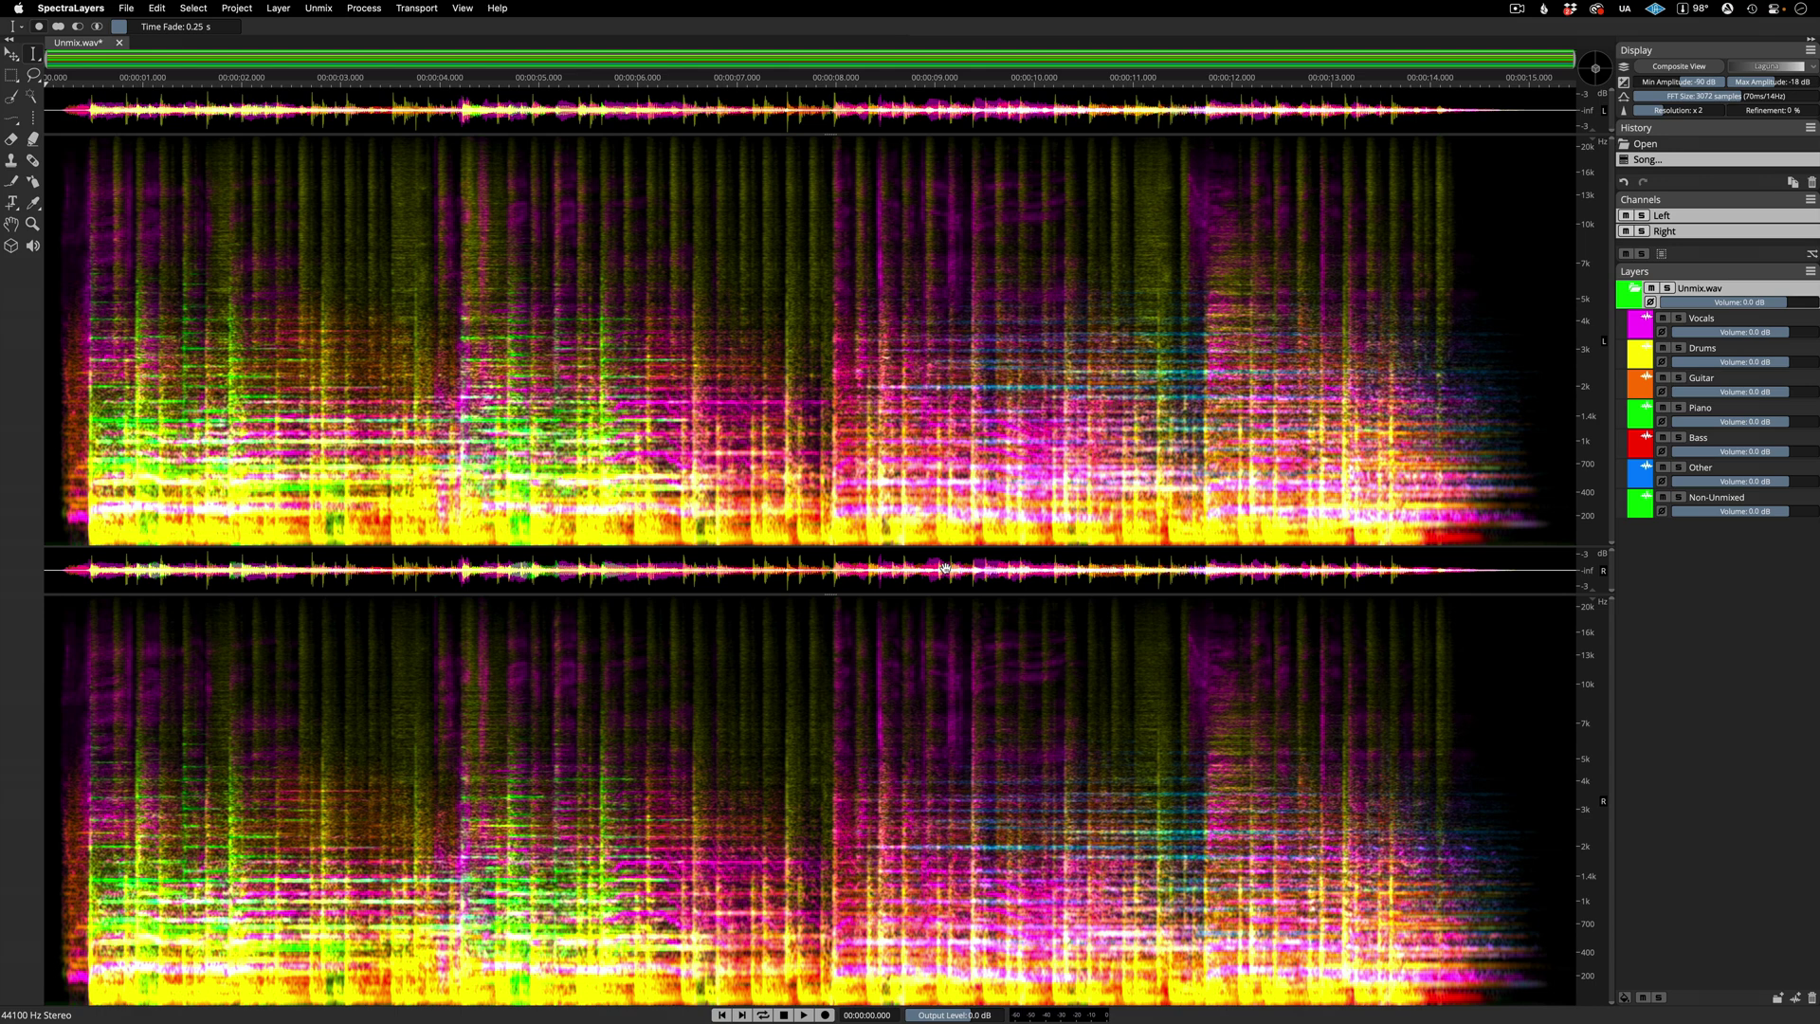
left_click(1679, 318)
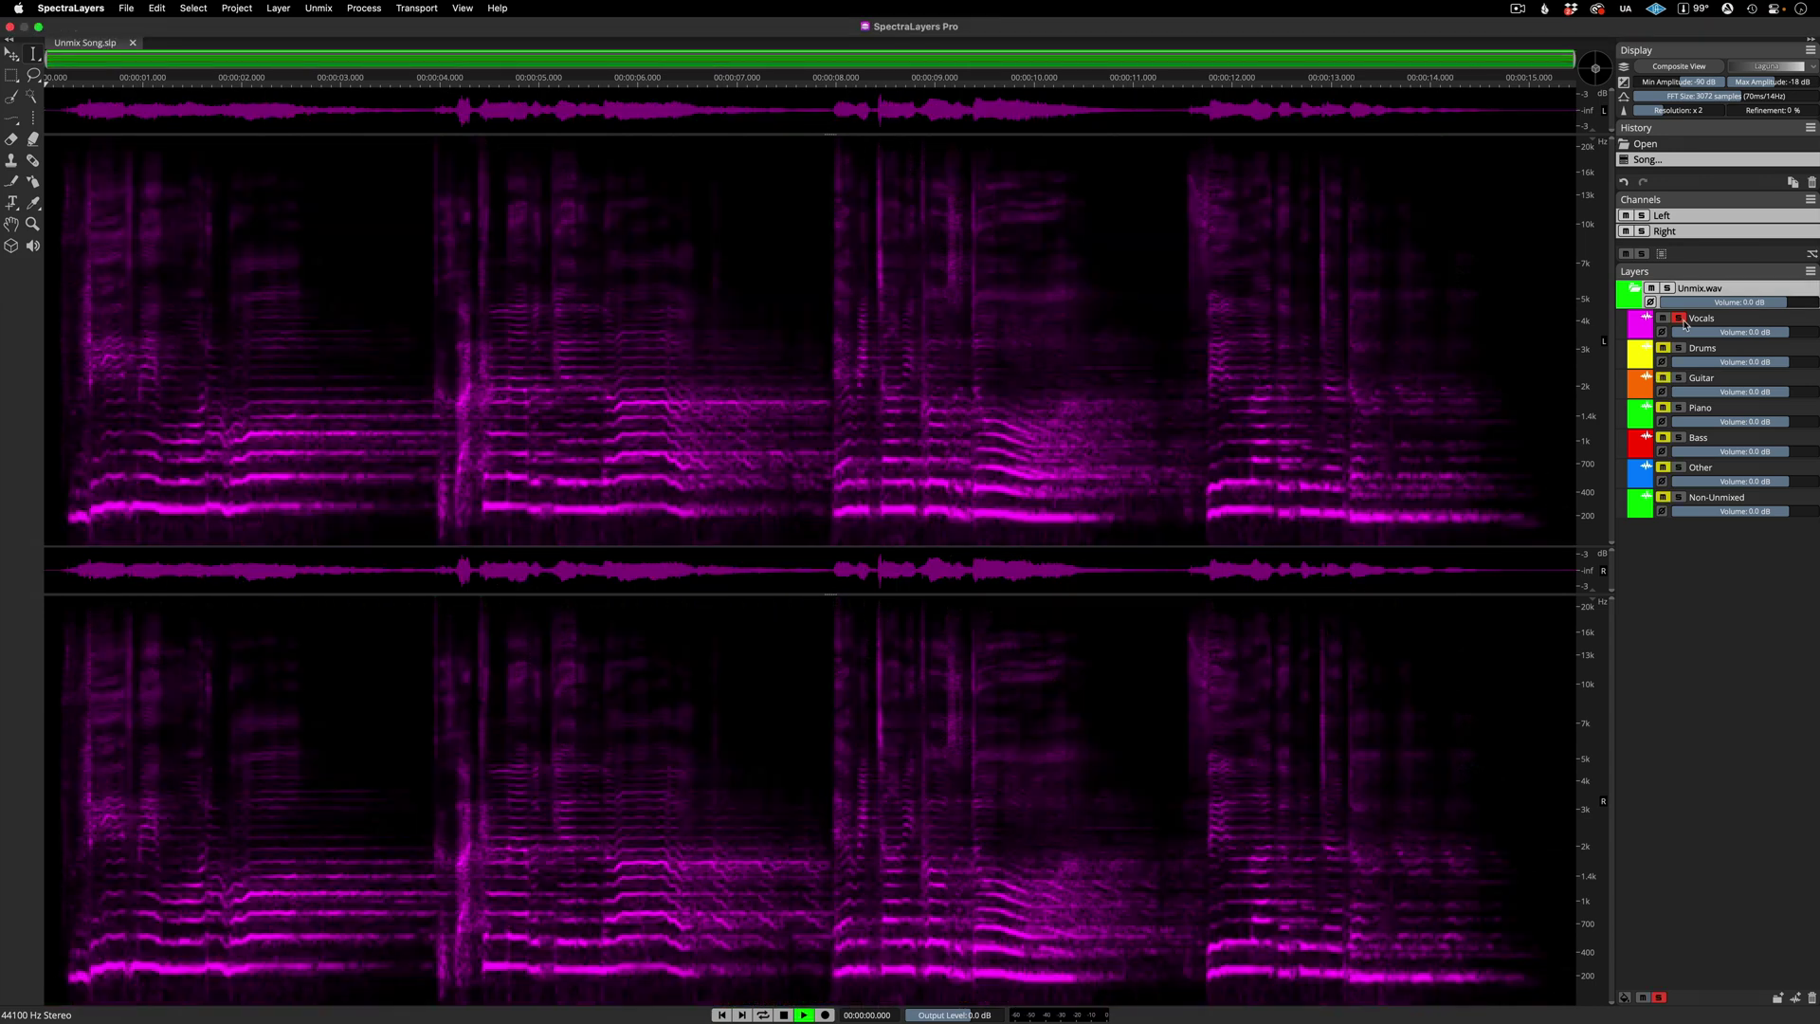
key("space")
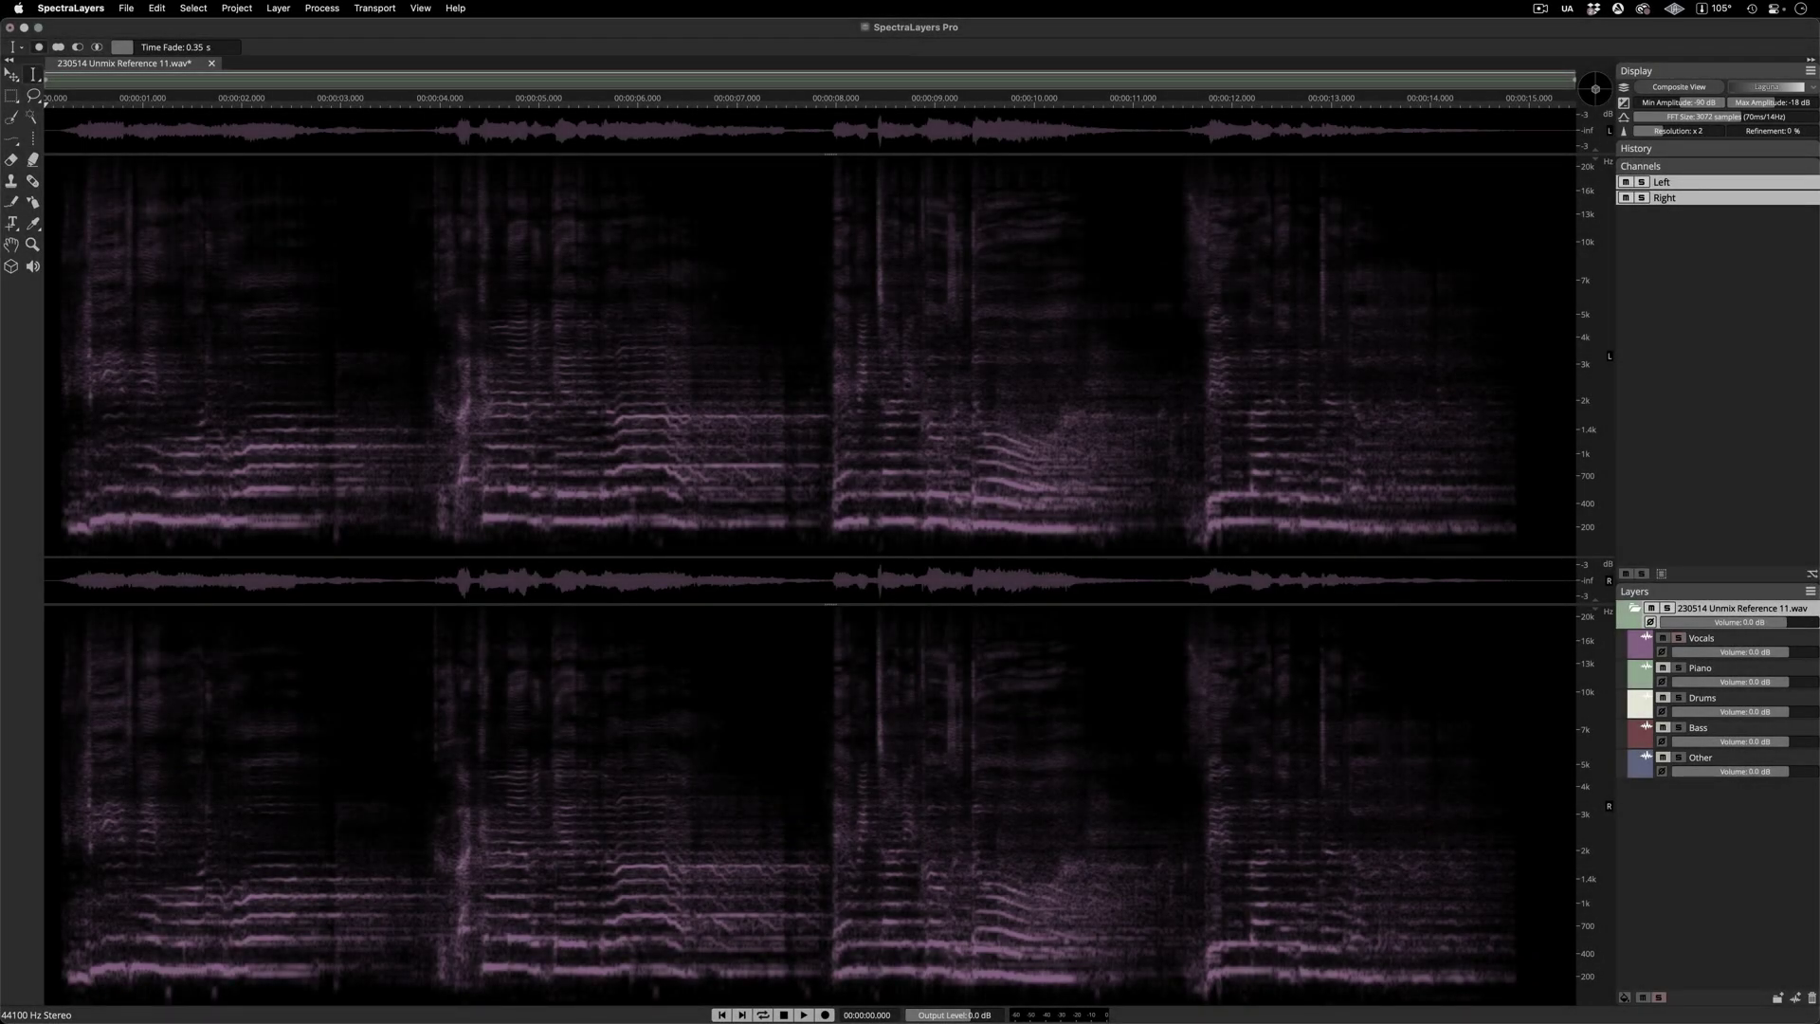
Play the reference unmix file for comparison.
key("space")
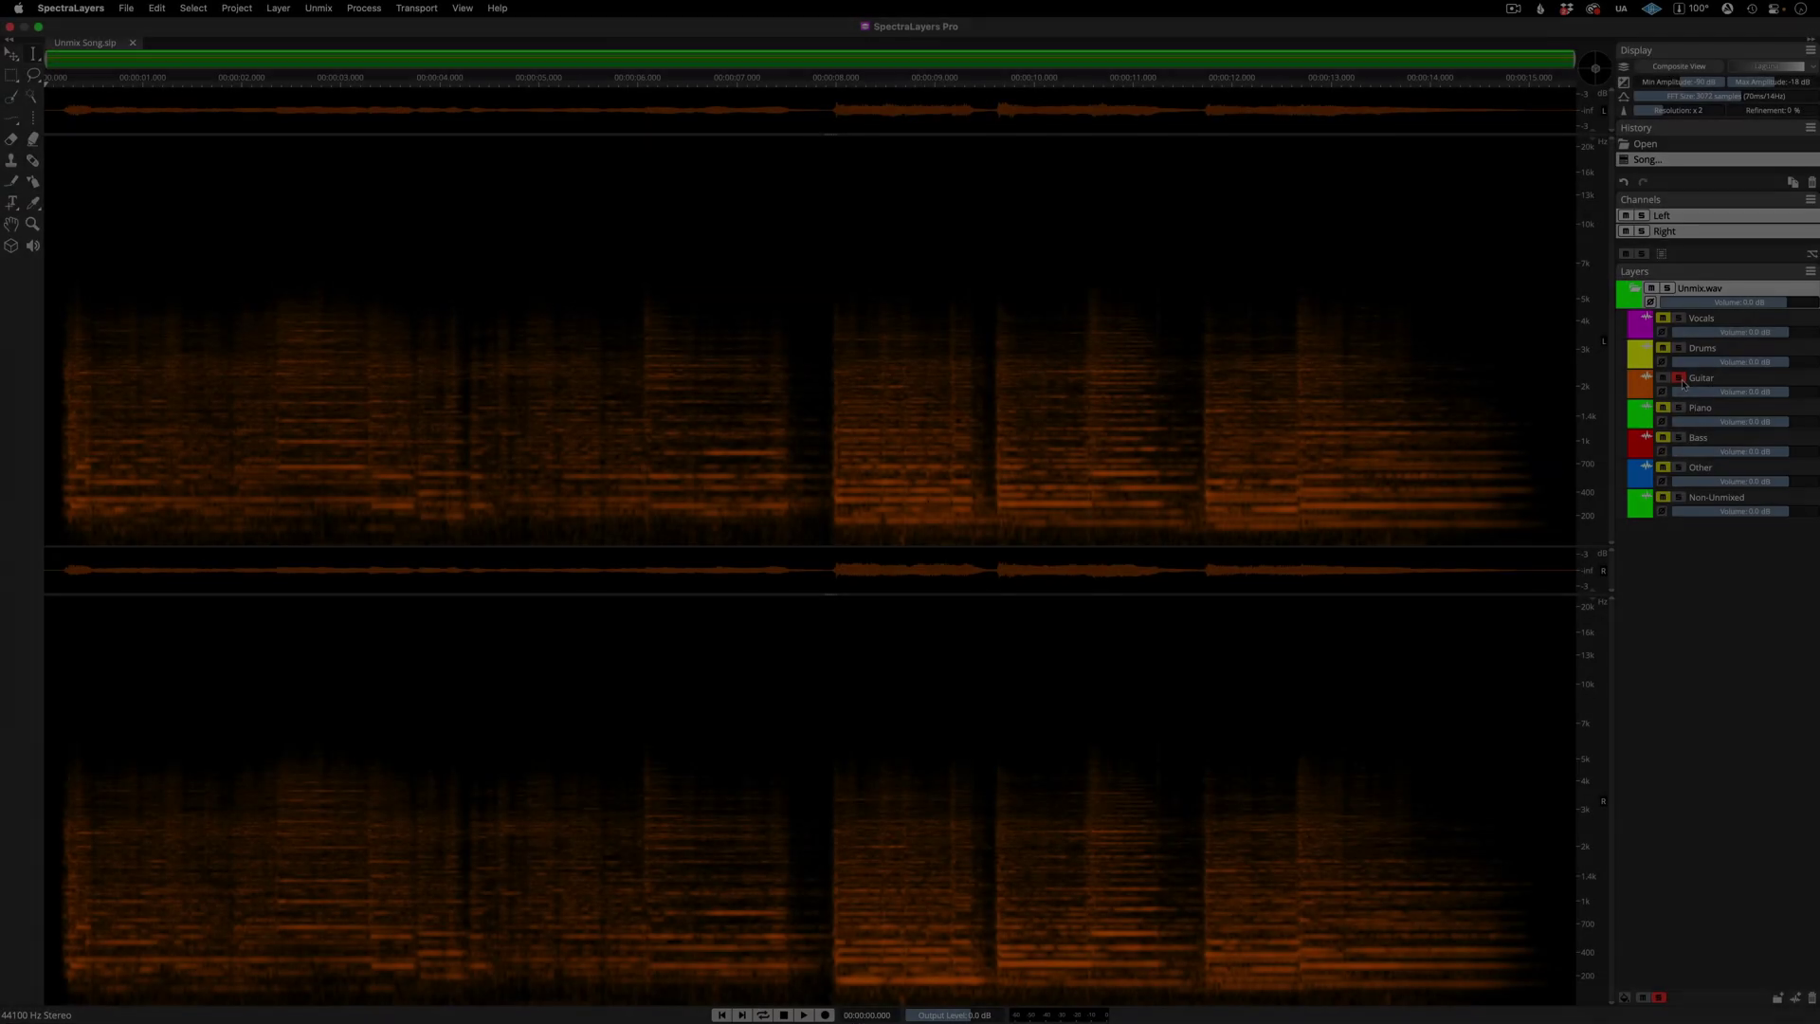
Play the soloed Drums layer, then solo Bass and then Other to audition them.
key("space")
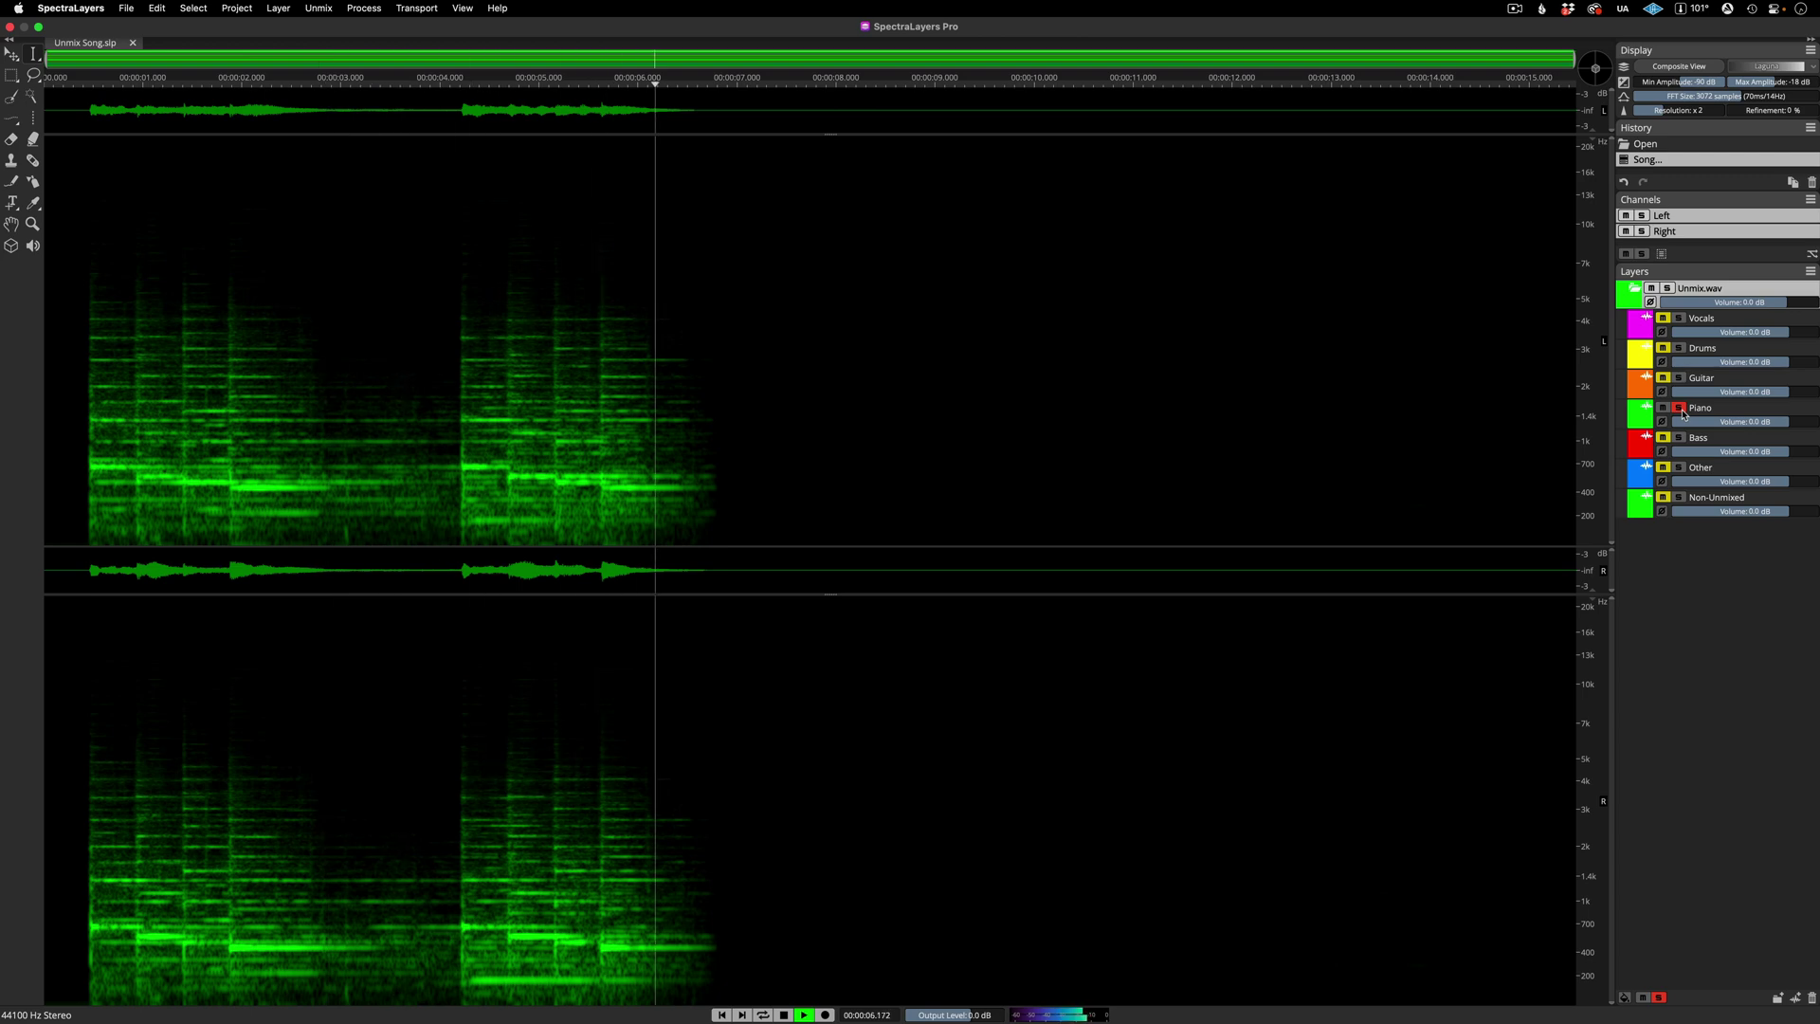
left_click(1680, 438)
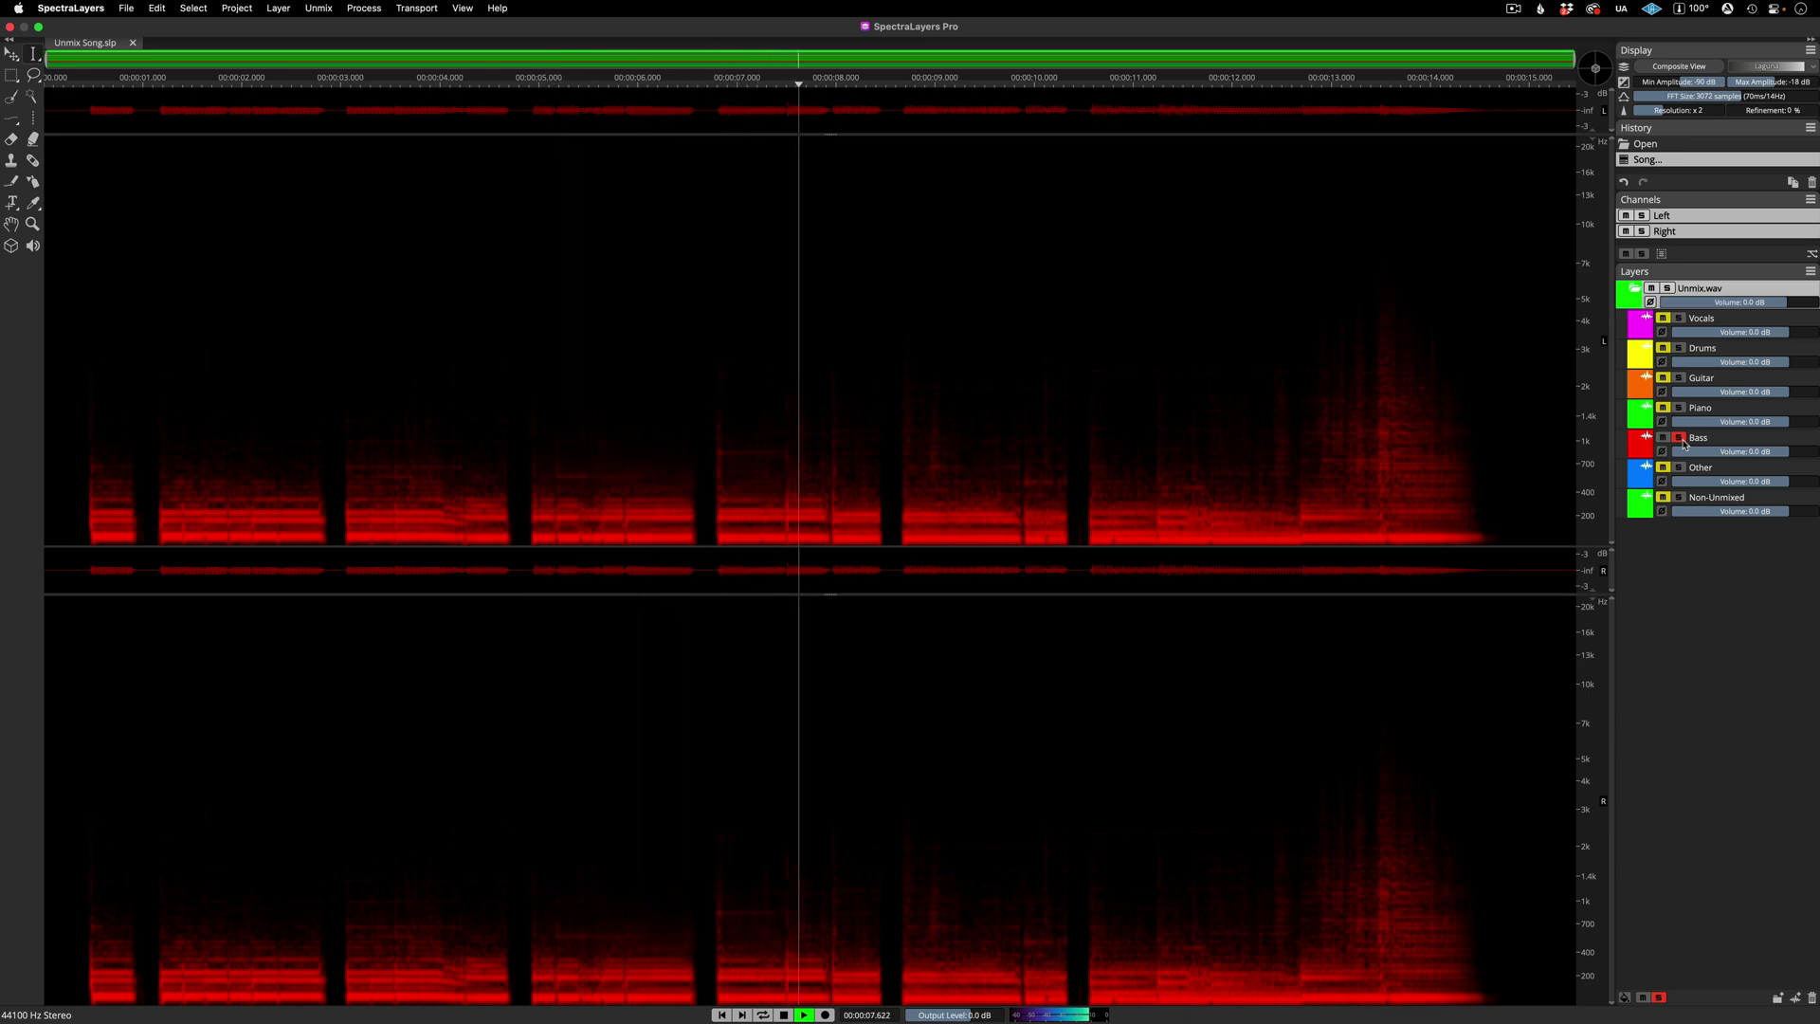
left_click(1679, 467)
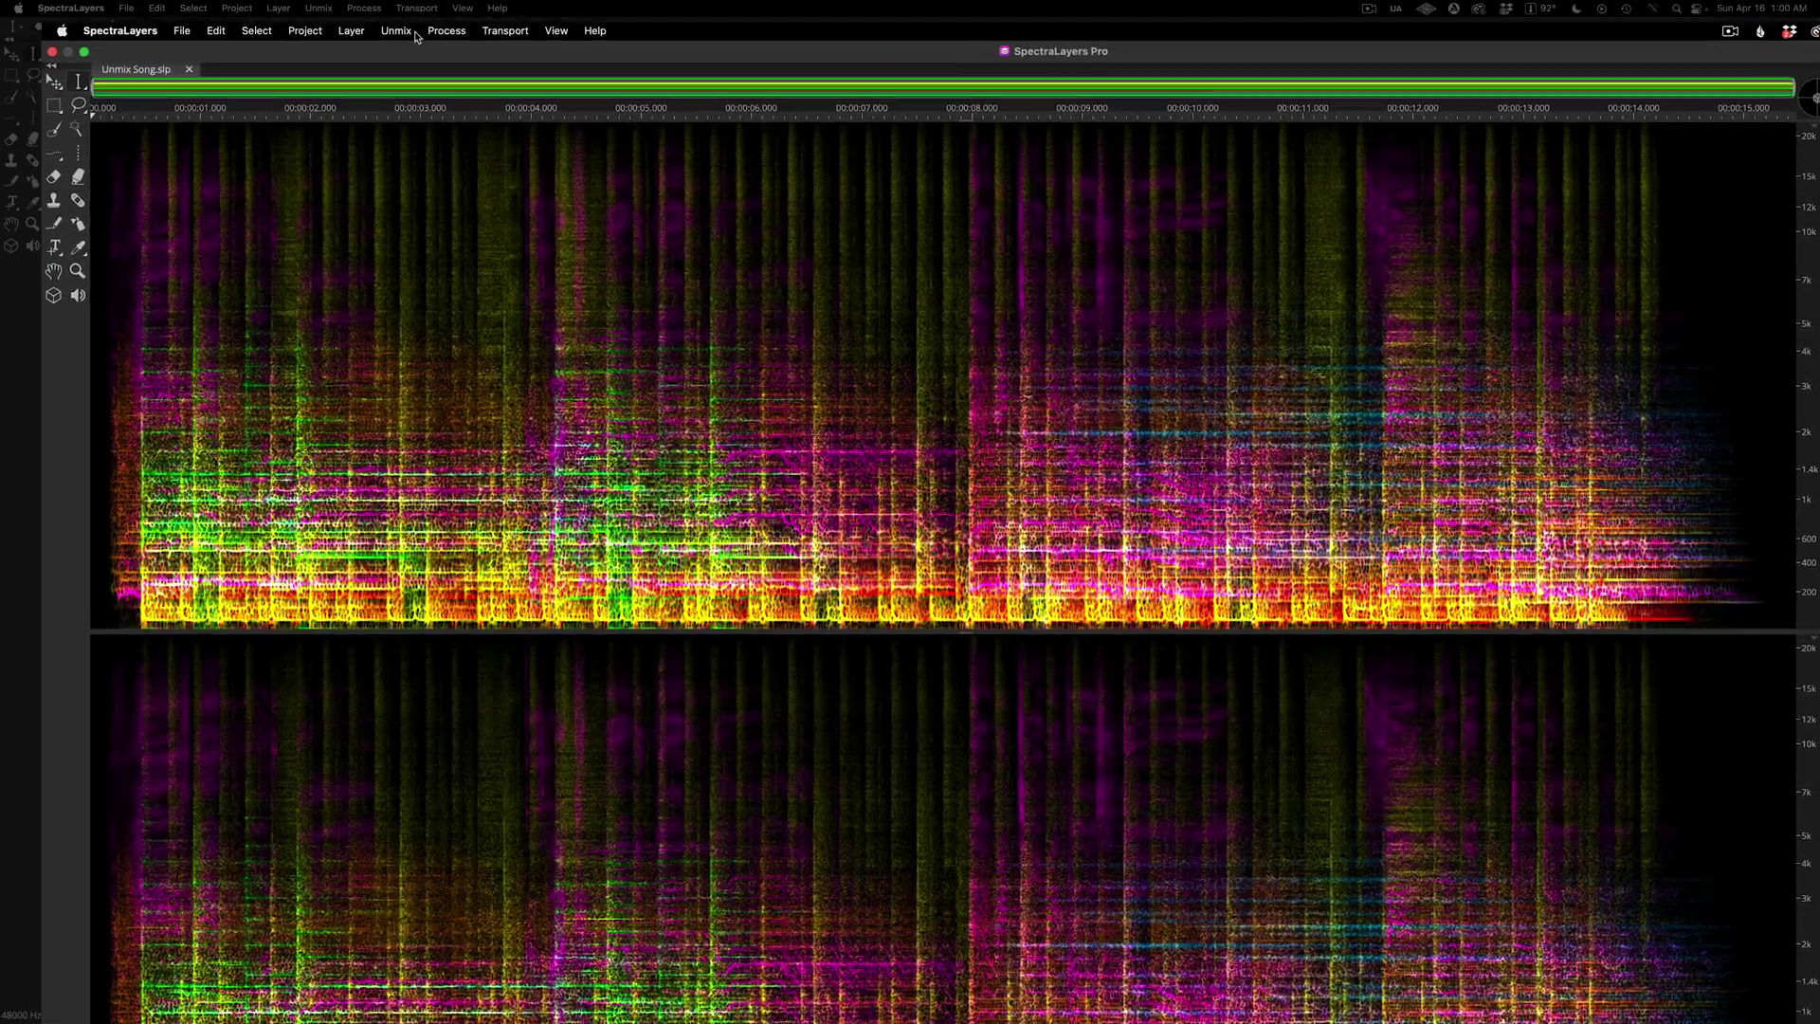
Unmix the Drums stem into Kick, Snare and Cymbals layers with the default settings.
left_click(319, 8)
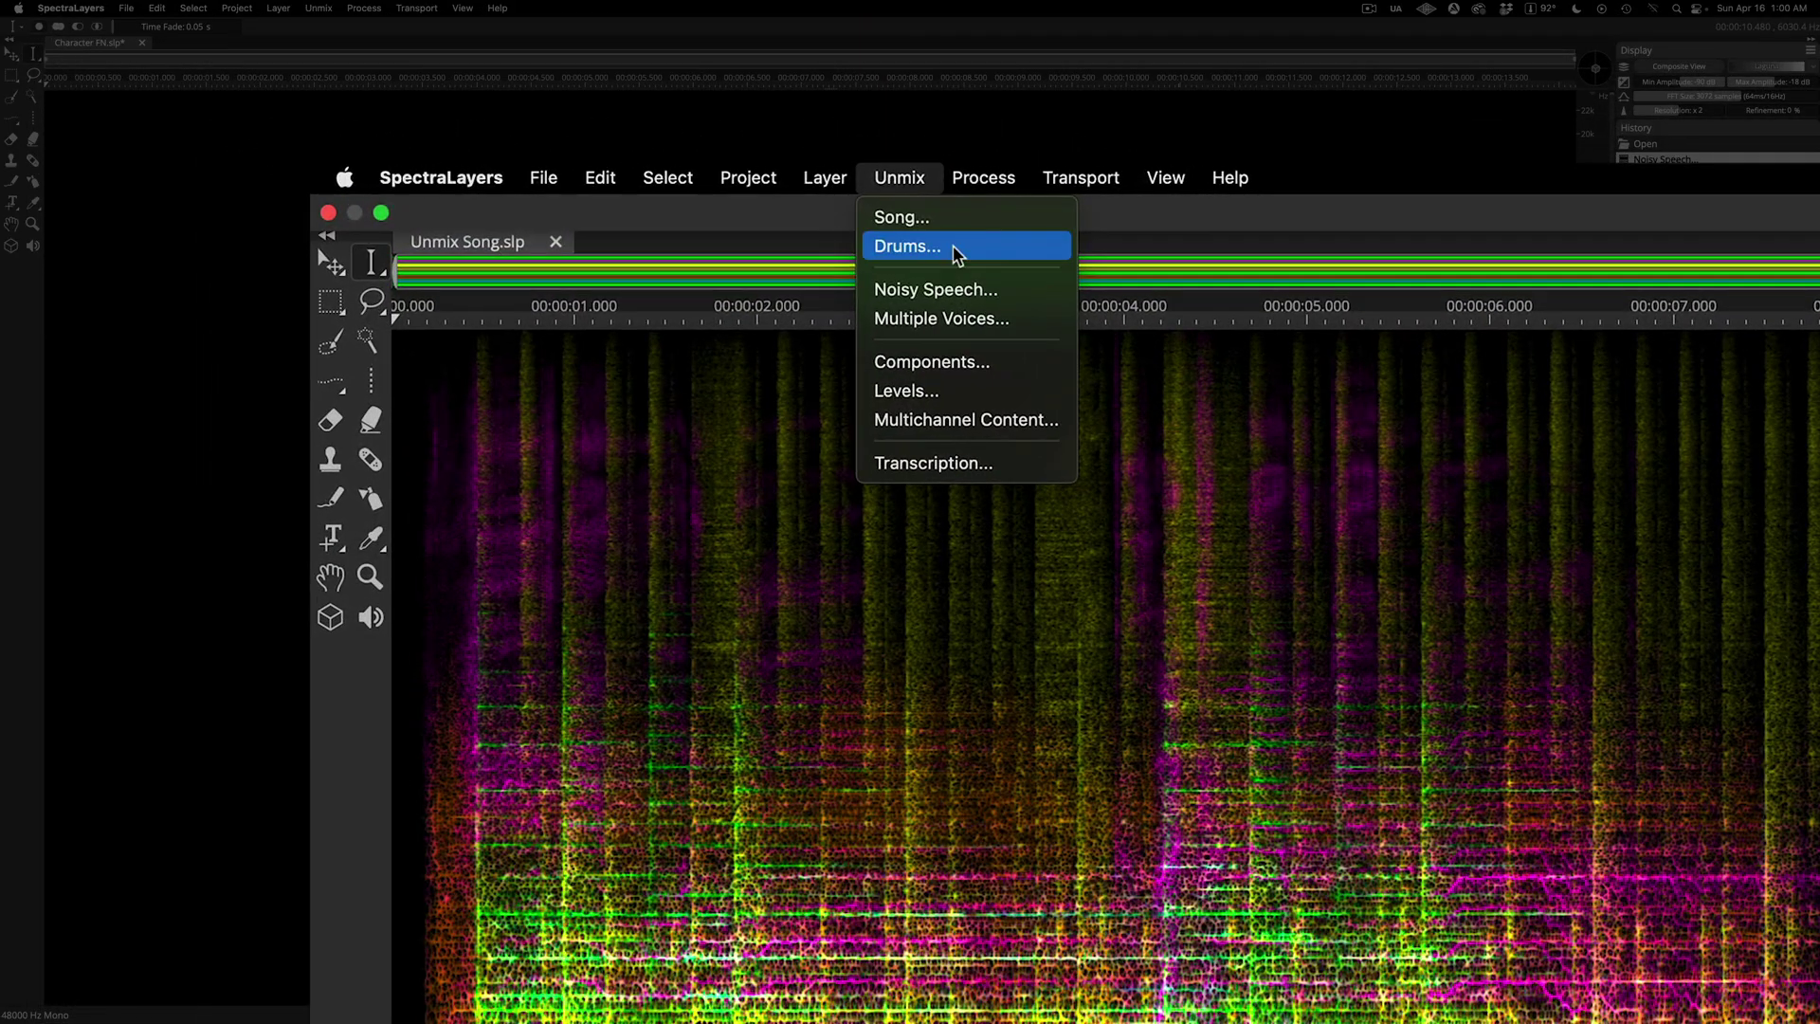
left_click(953, 245)
left_click(1792, 988)
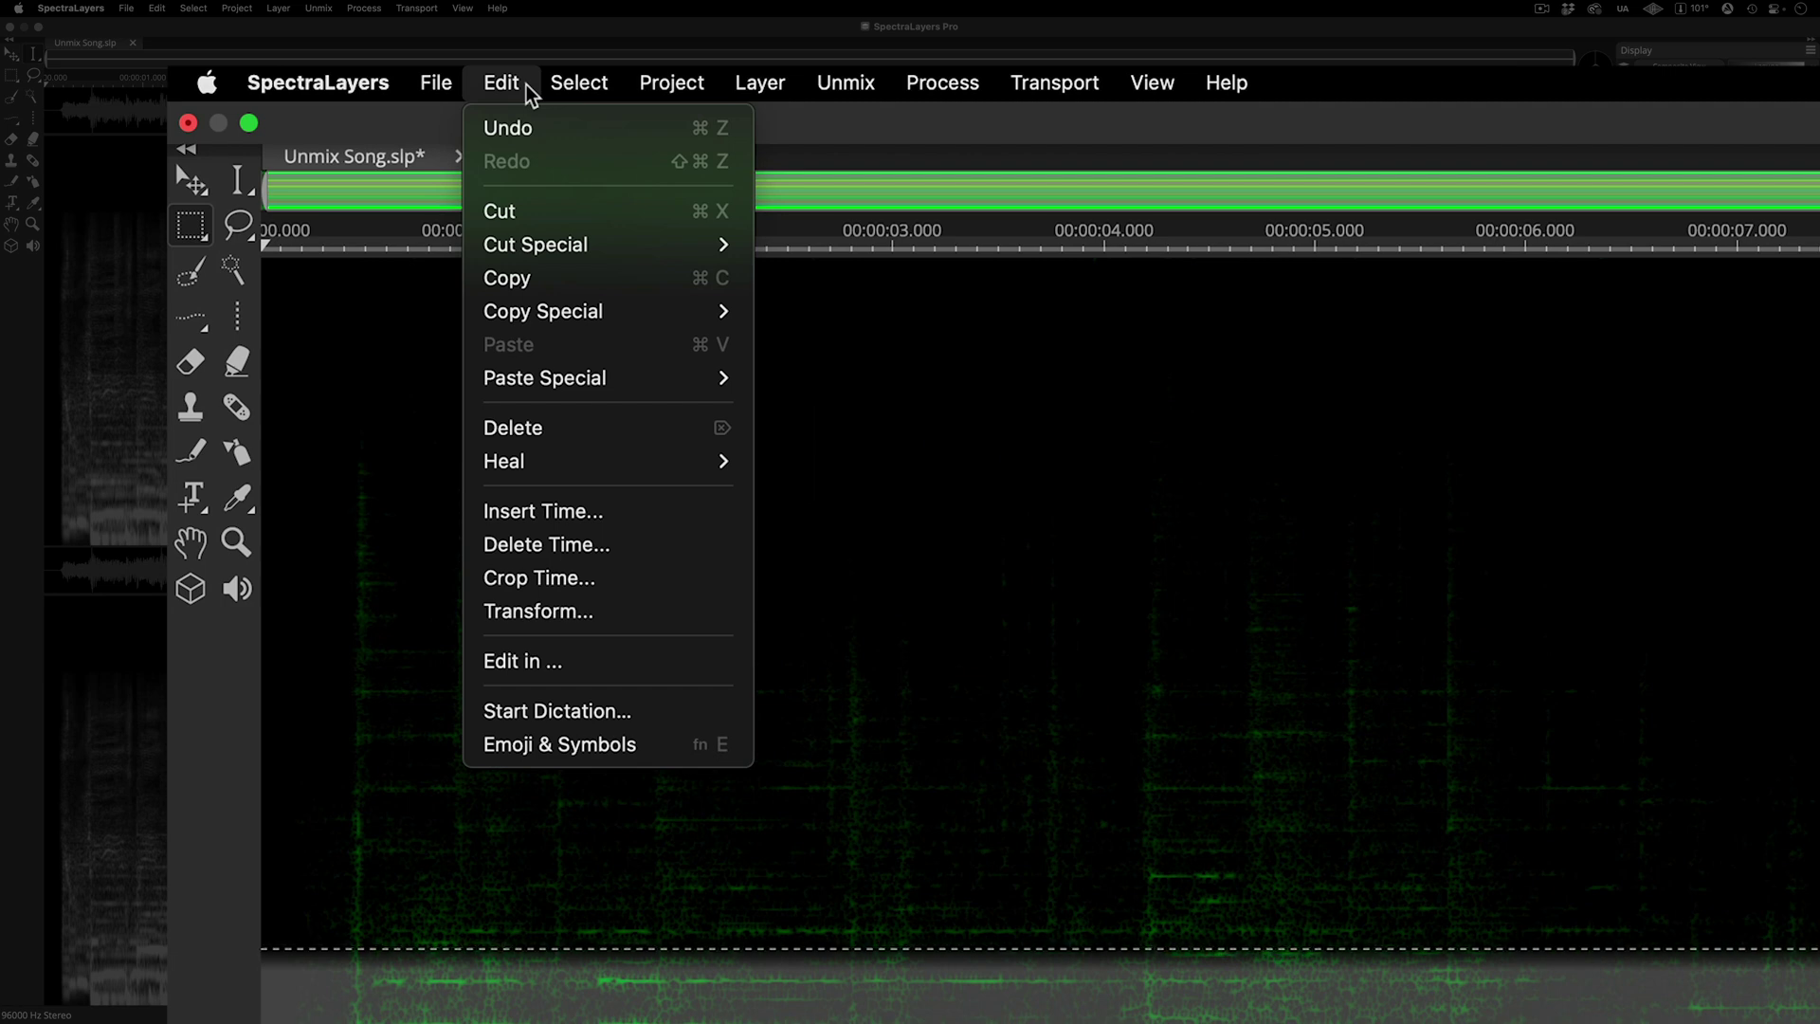
Cut the selected leftovers to a new layer and move it between Guitar and Piano.
mouse_move(600, 245)
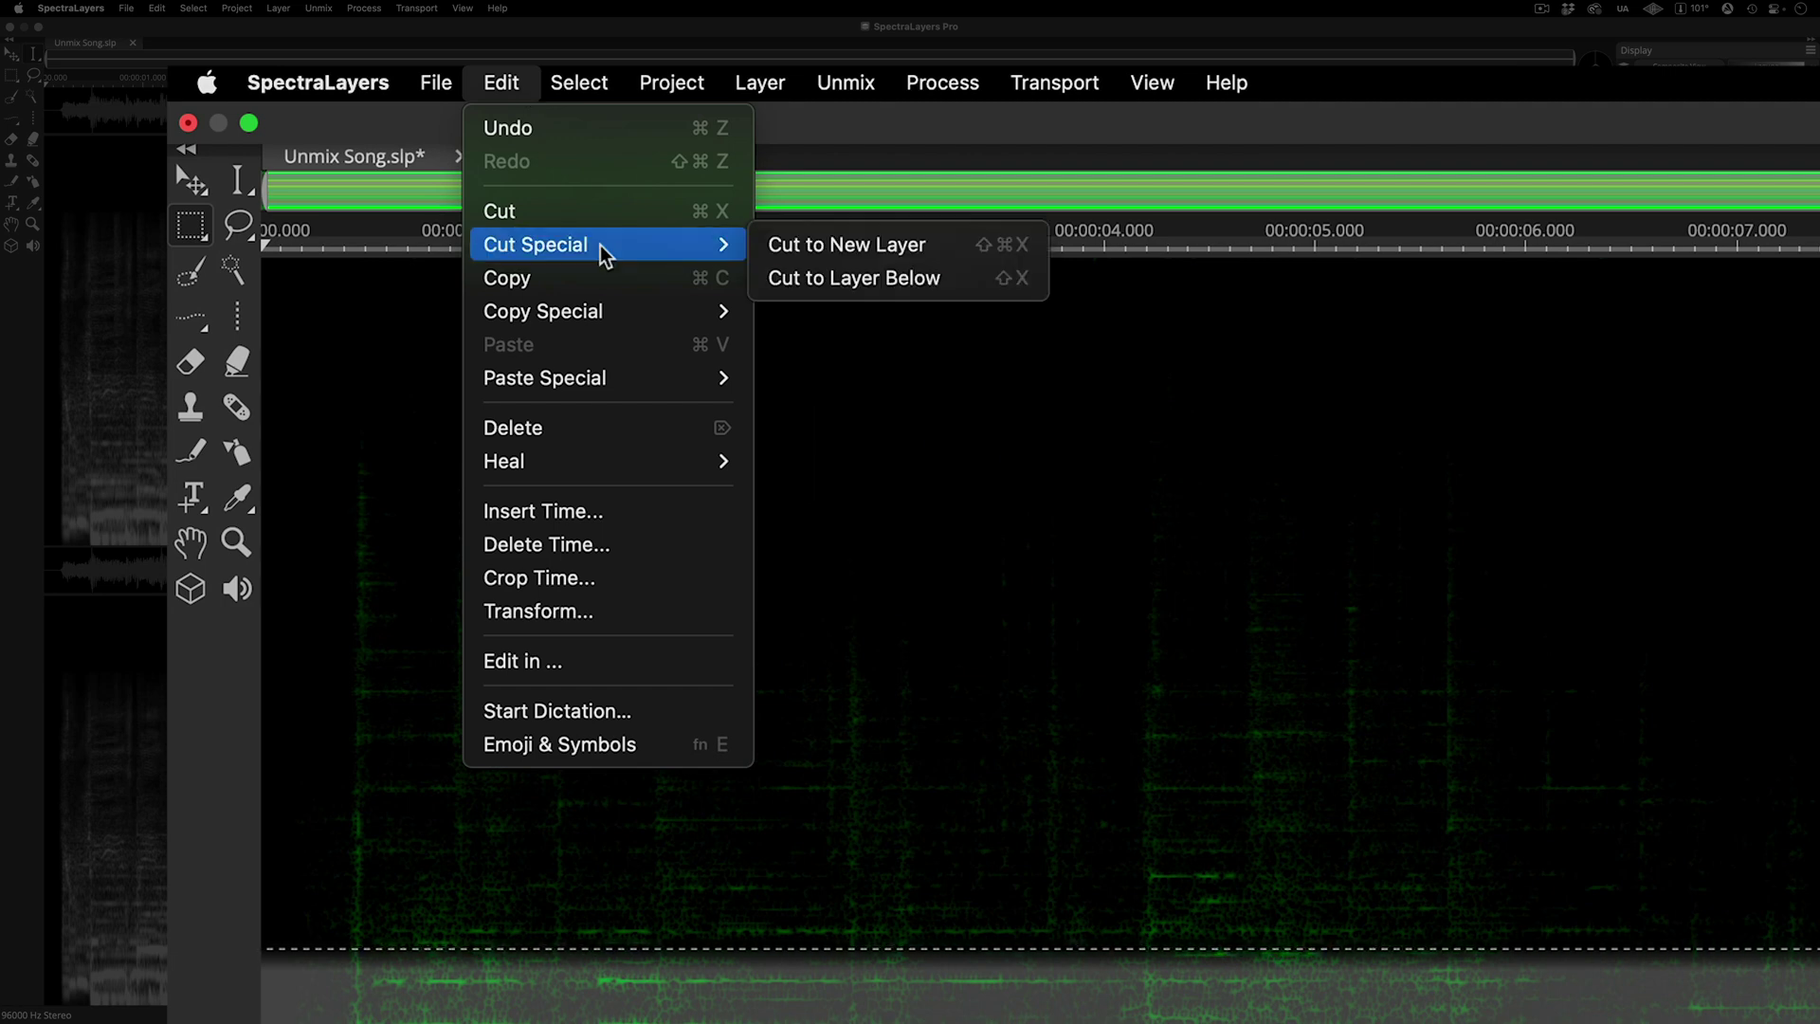
left_click(943, 246)
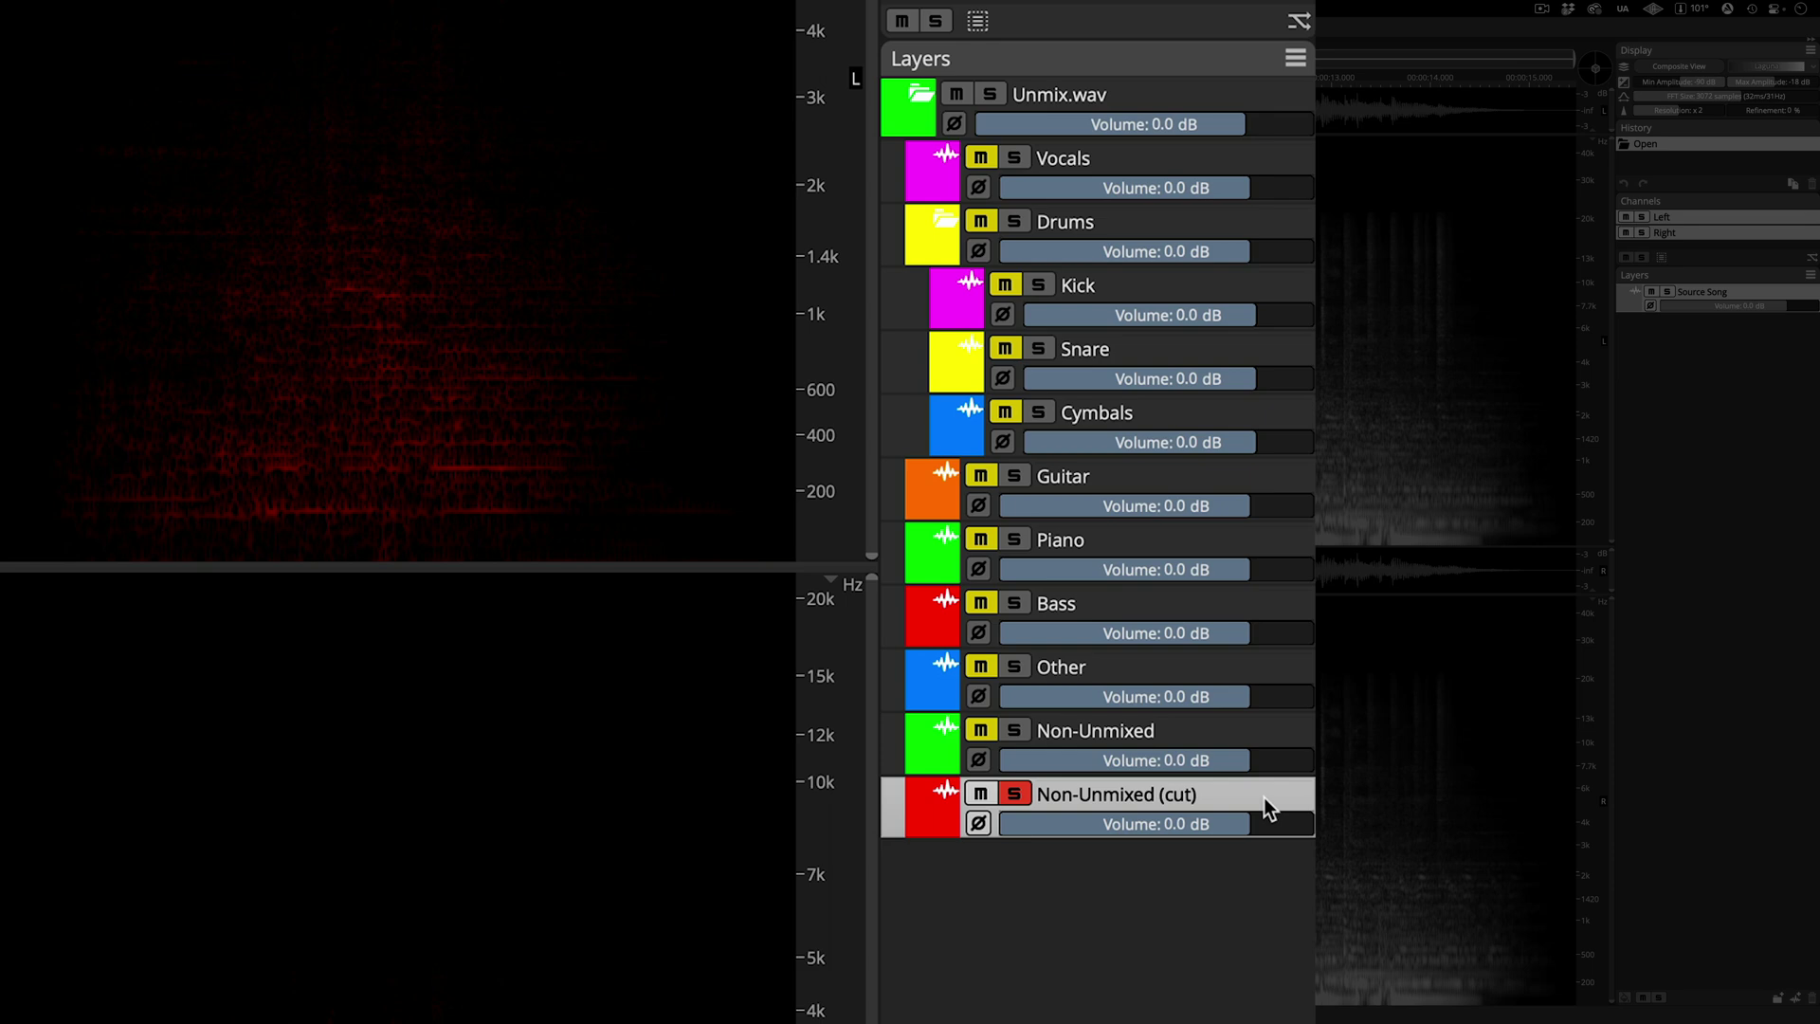
left_click_drag(1265, 798, 1271, 572)
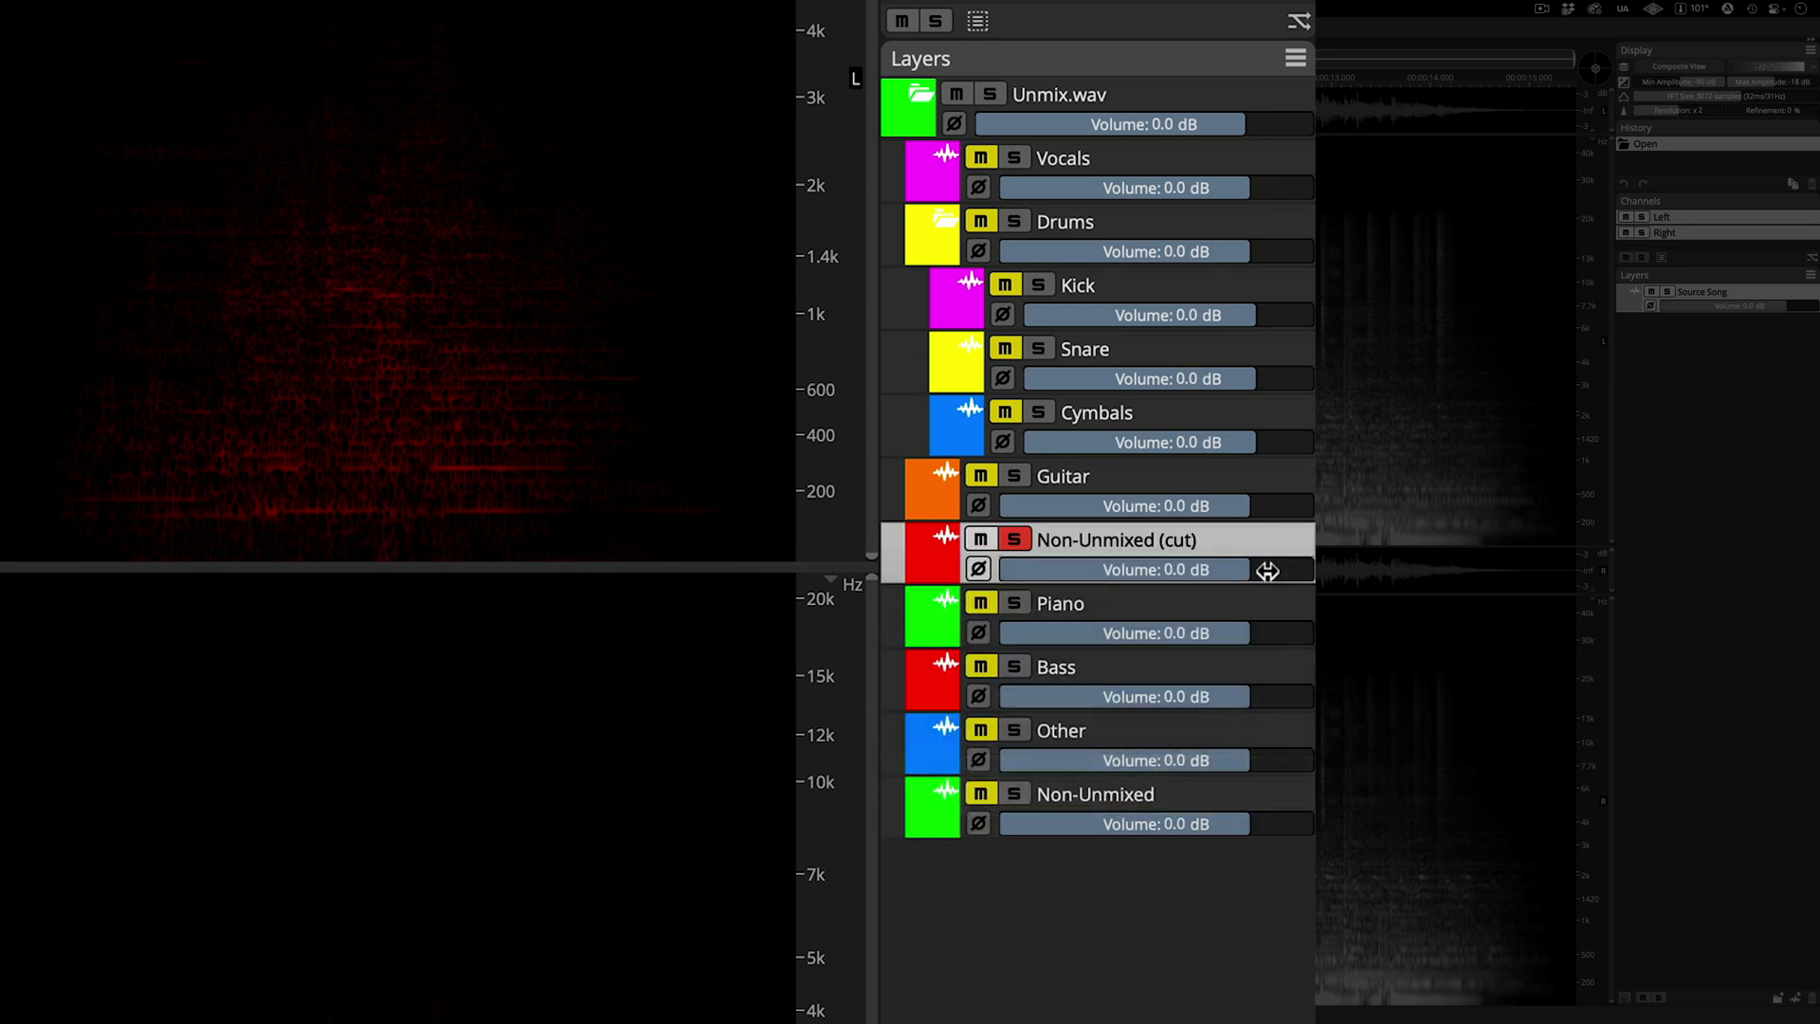
Merge the Non-Unmixed (cut) layer up into the Guitar layer.
right_click(1268, 571)
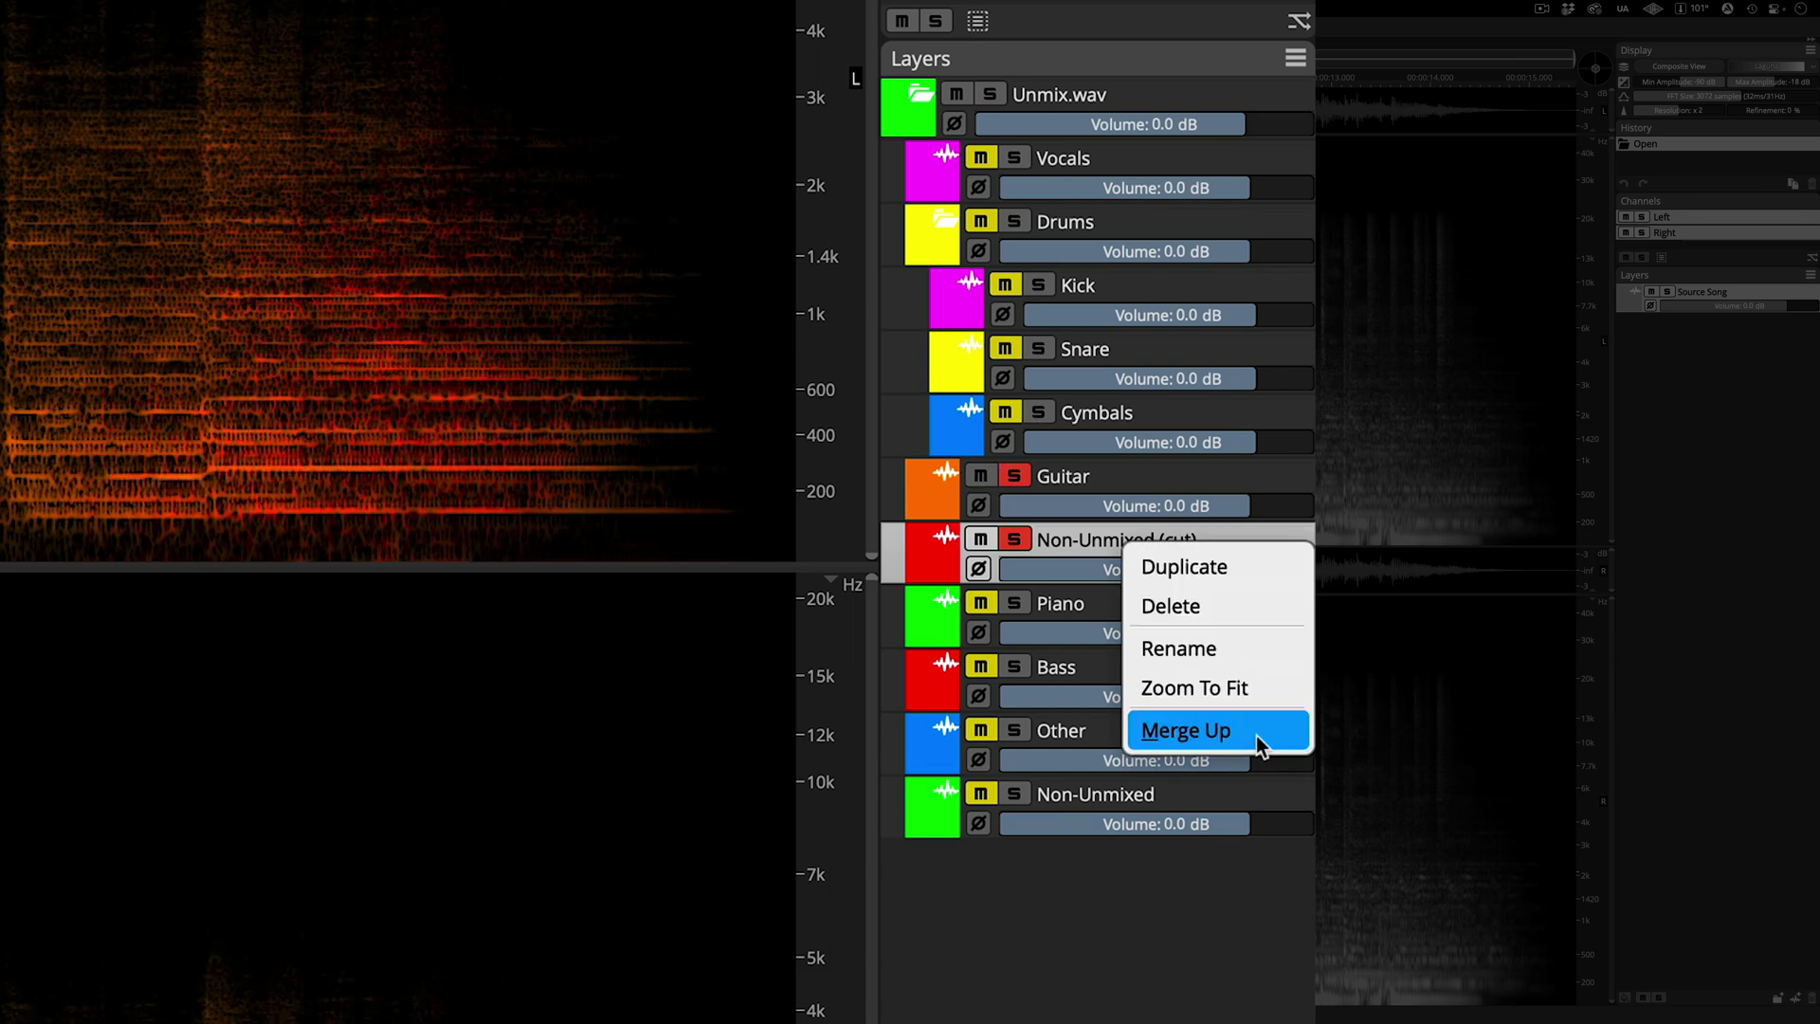
left_click(1255, 736)
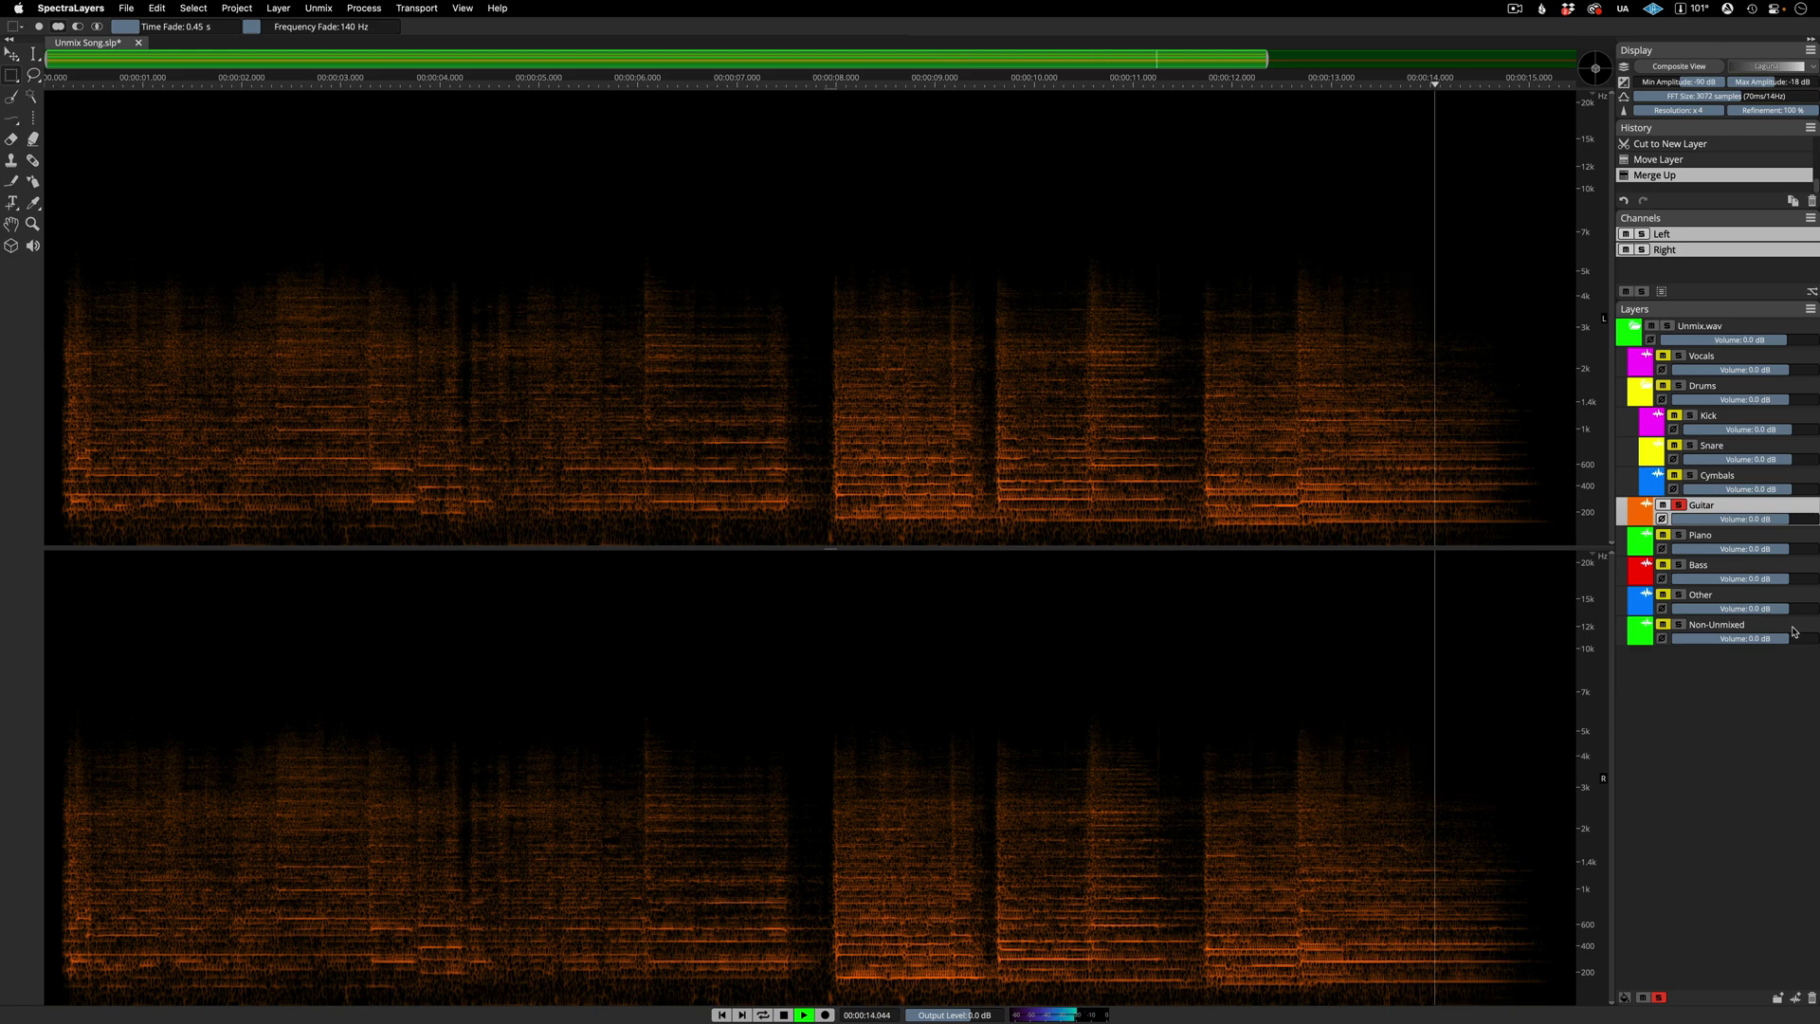
Solo the Non-Unmixed leftovers layer to hear them.
left_click(1793, 632)
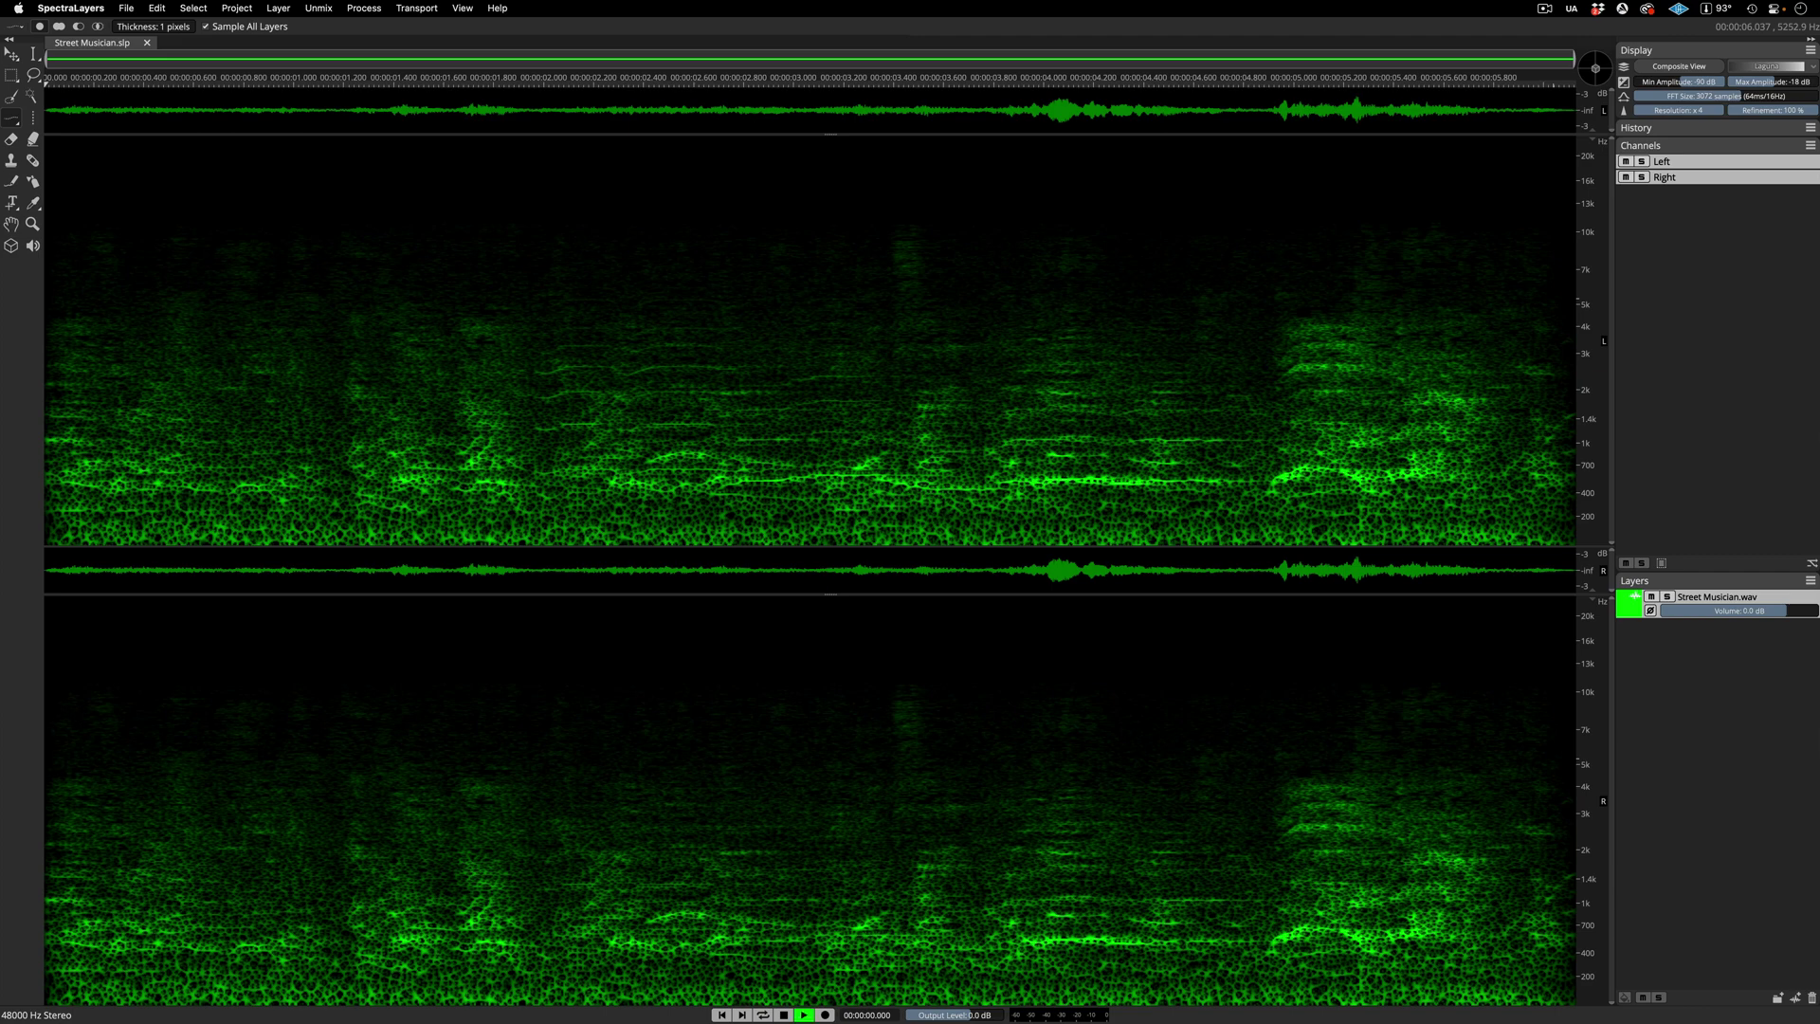
Play the Street Musician recording, then solo its Left channel.
key("space")
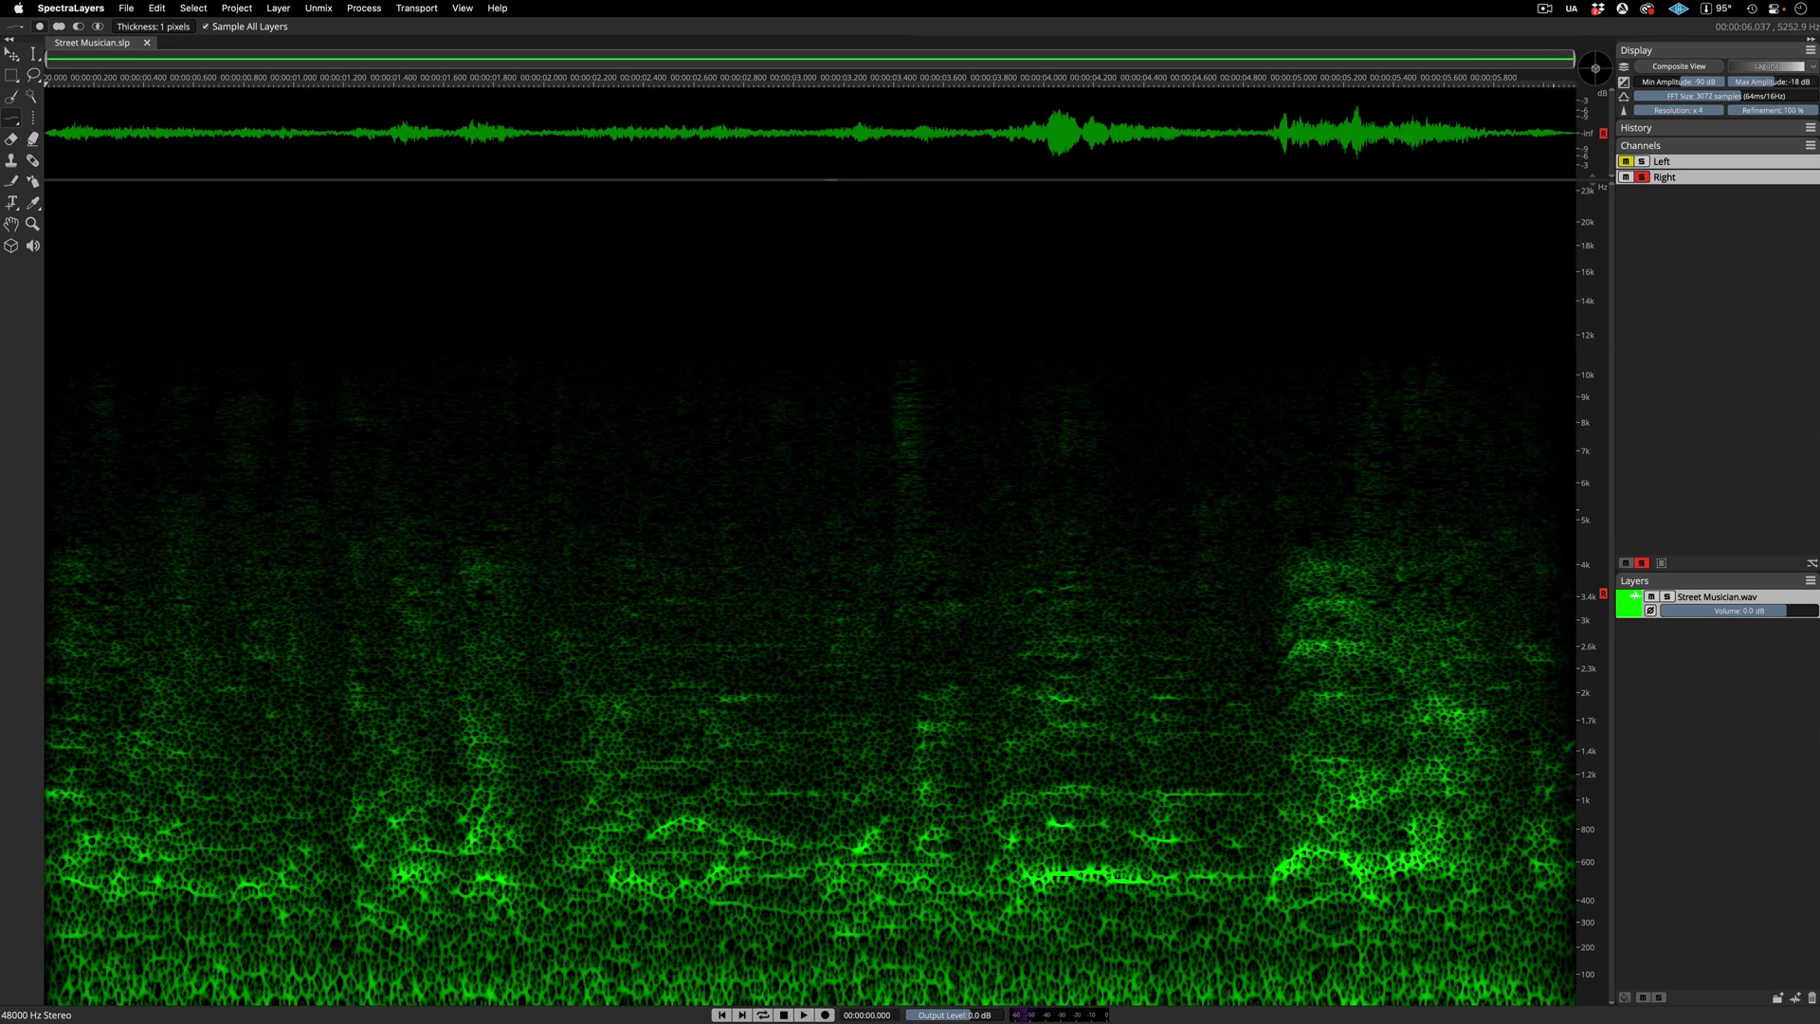
left_click(1642, 161)
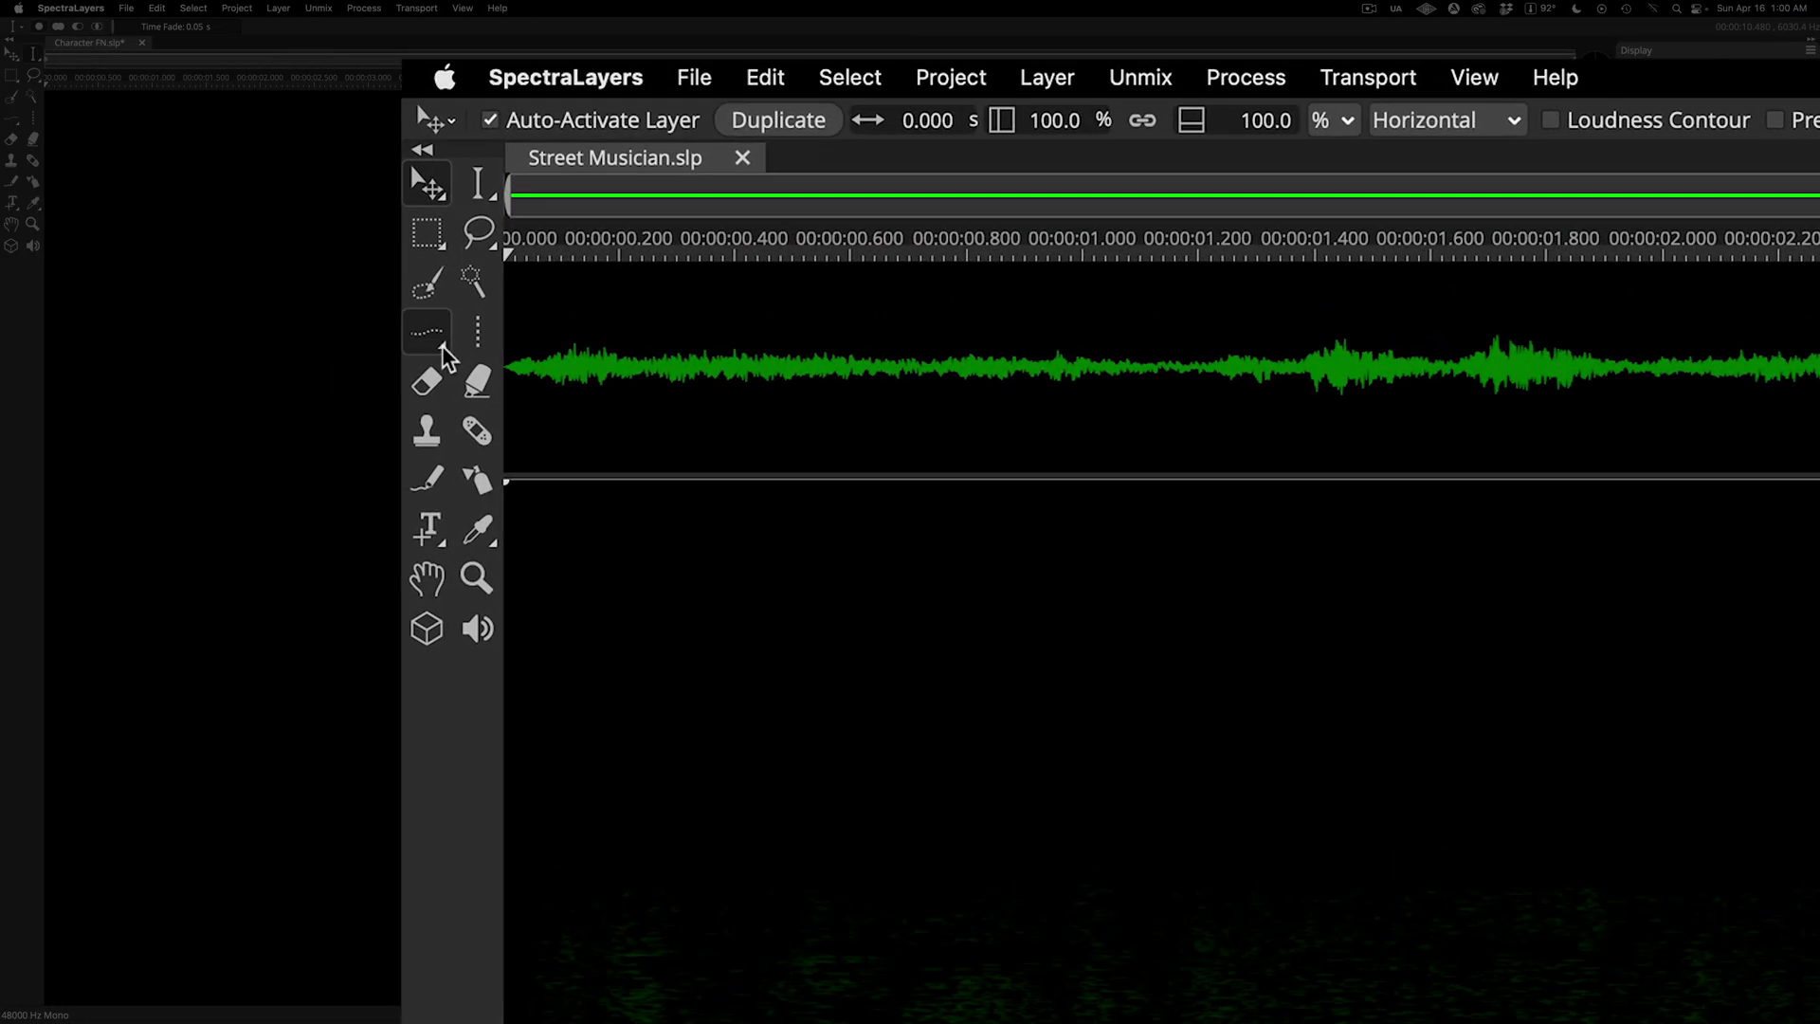
Open the flyout of frequency selection tools.
left_click(442, 345)
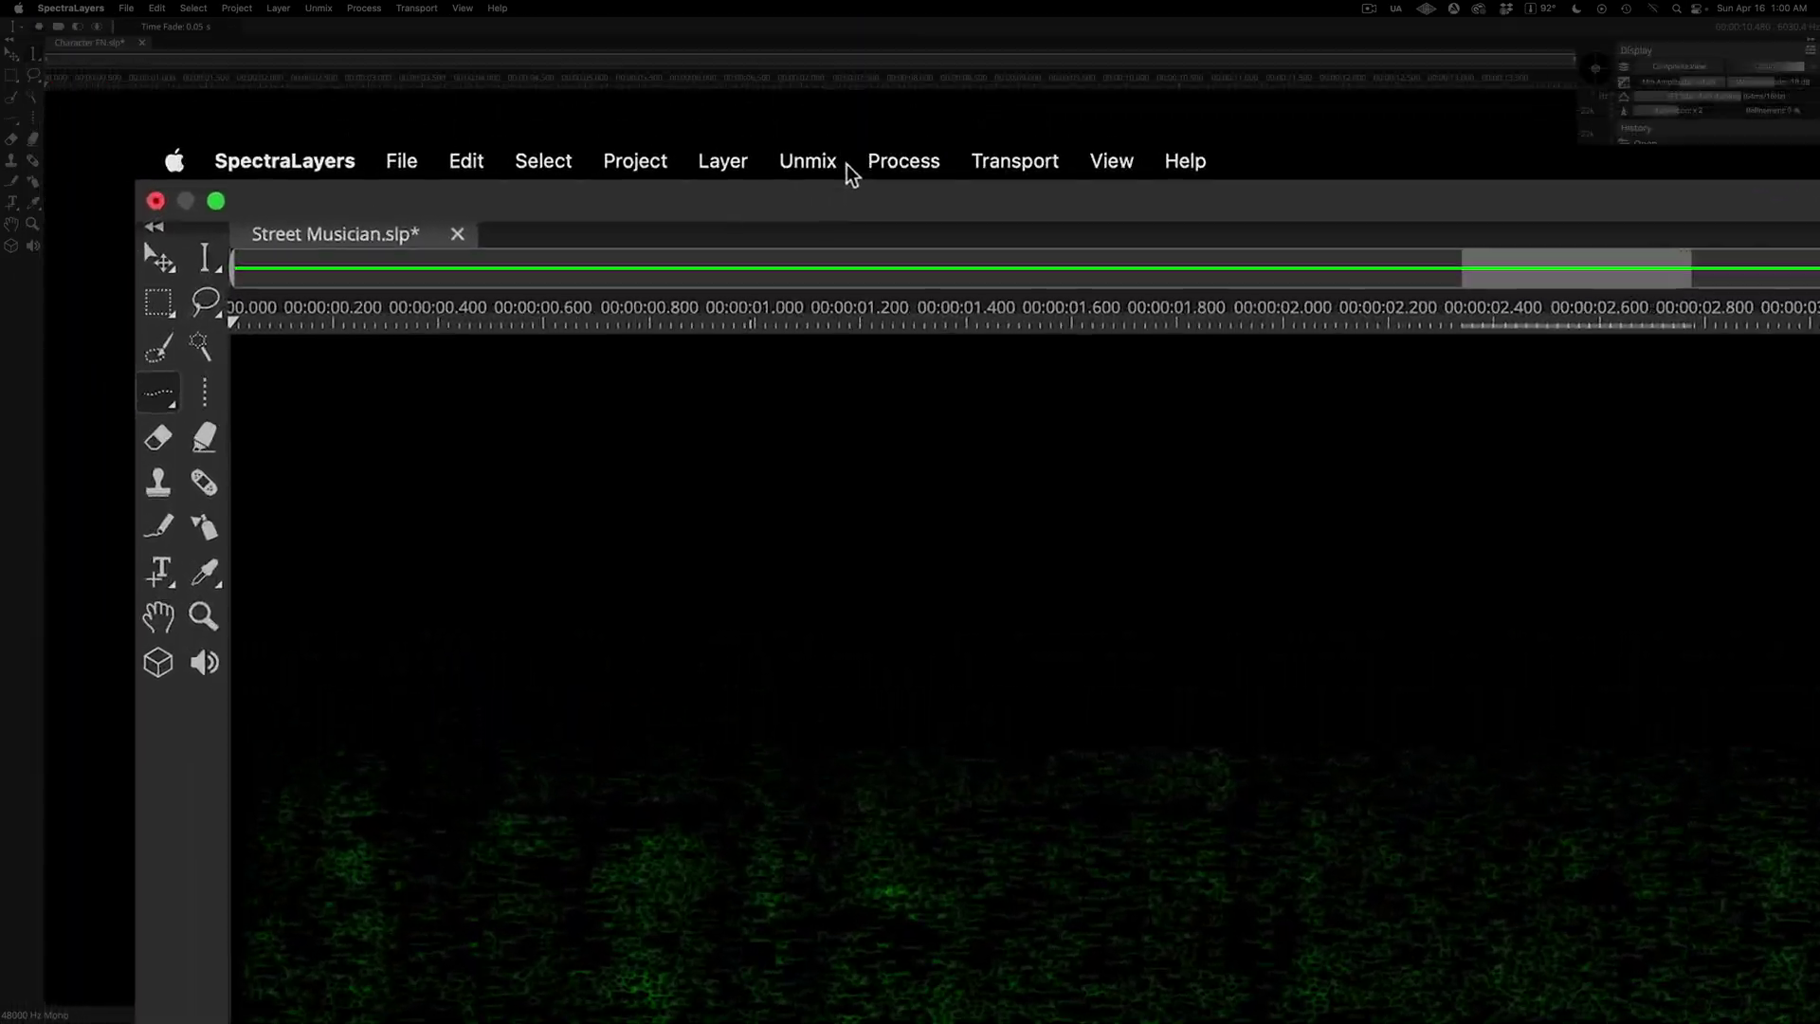
Analyze the traced note with Unmix Multichannel Content, reading Left 3.8 dB and Right -7.0 dB.
left_click(918, 186)
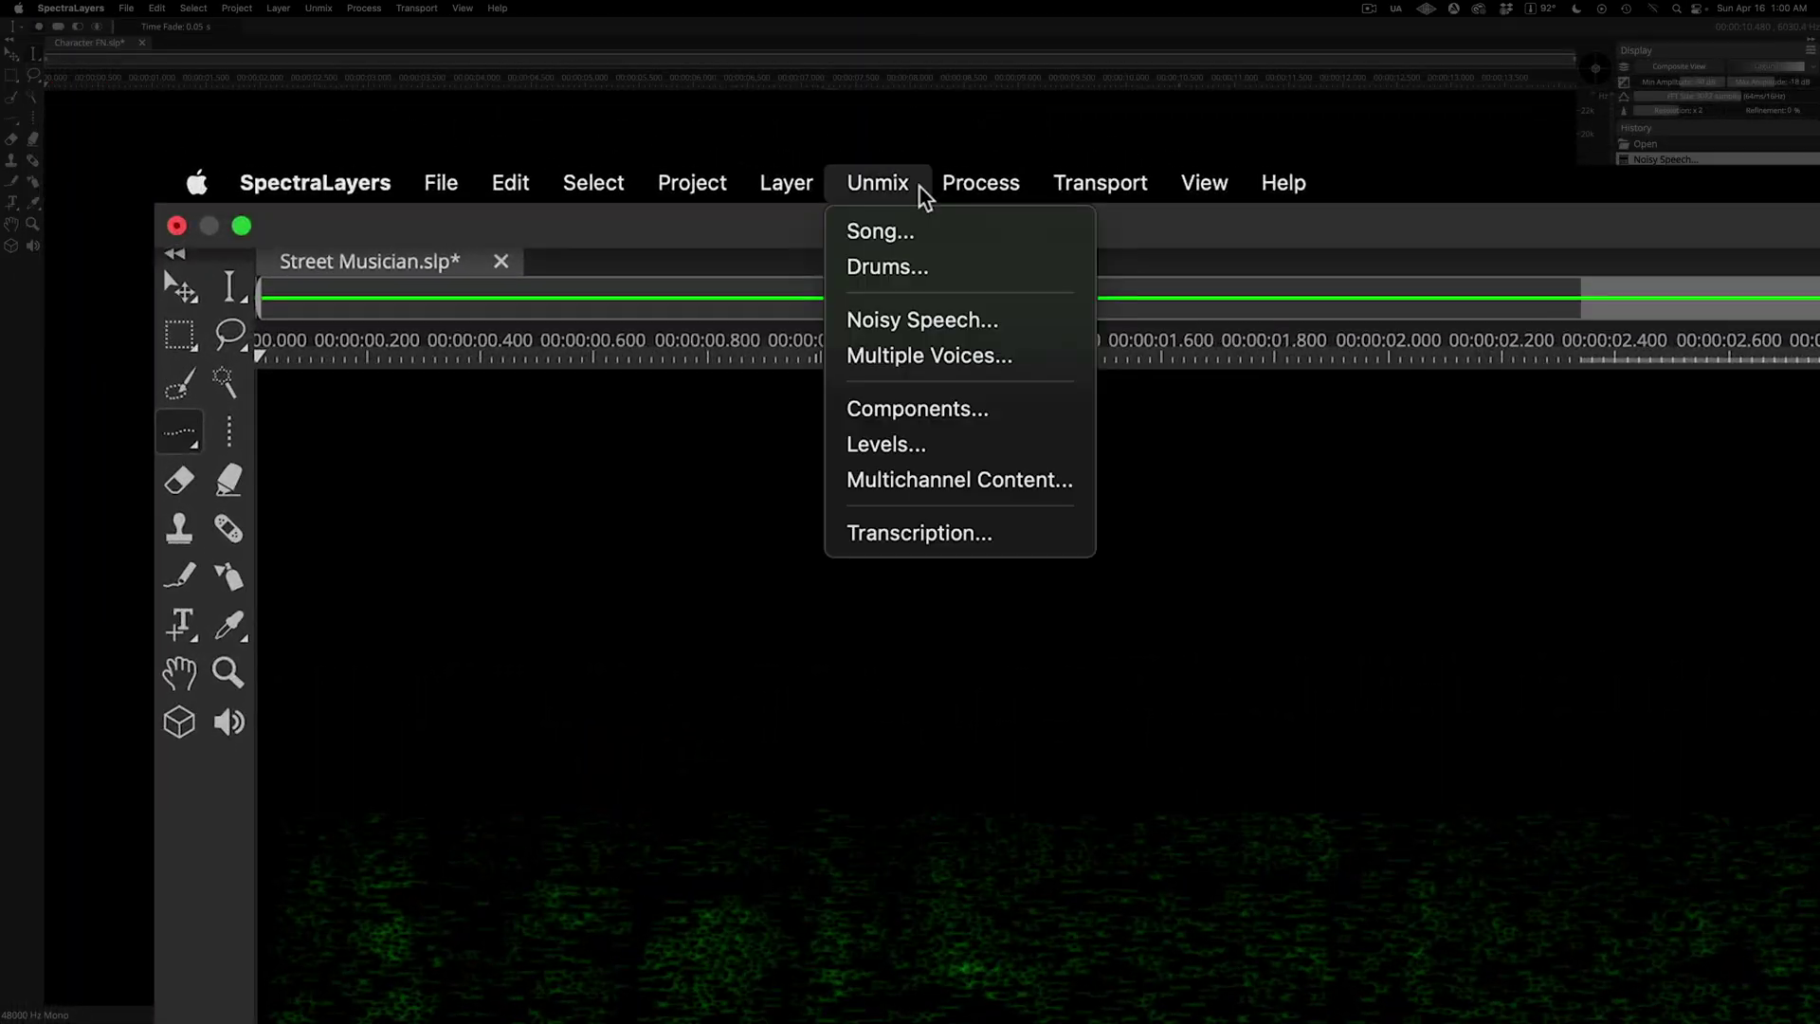
left_click(1083, 481)
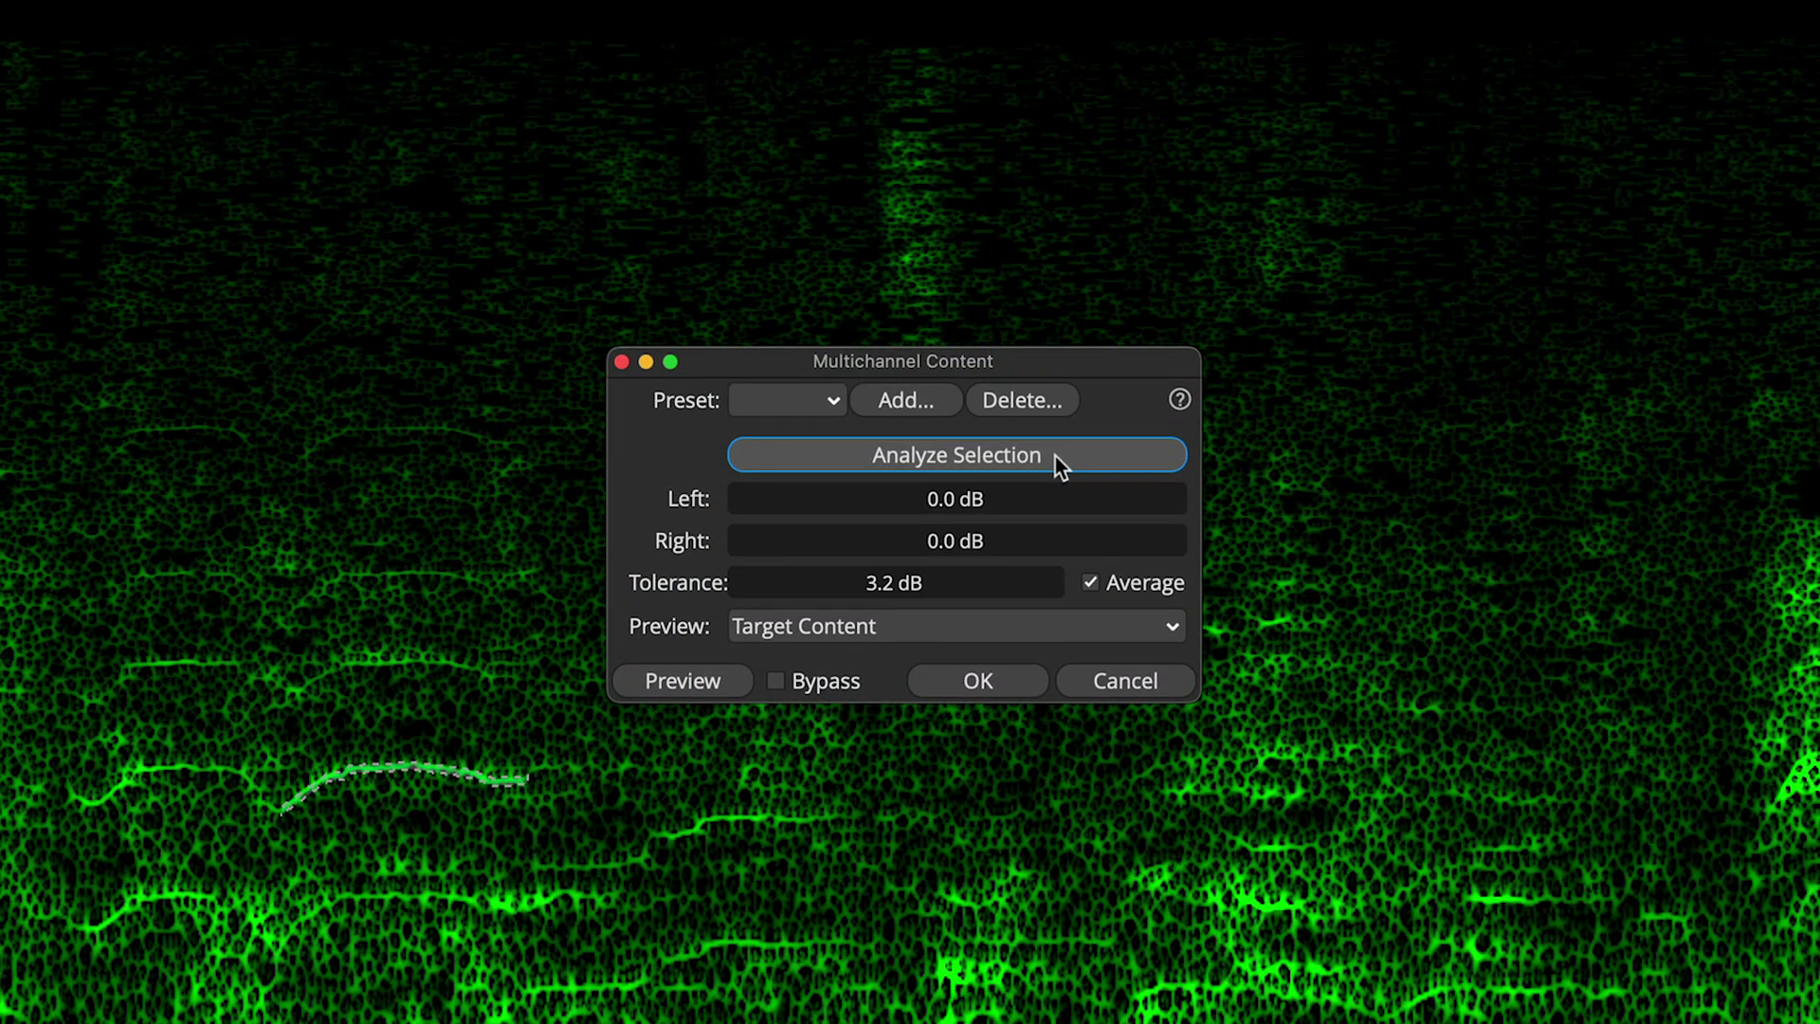
left_click(1055, 457)
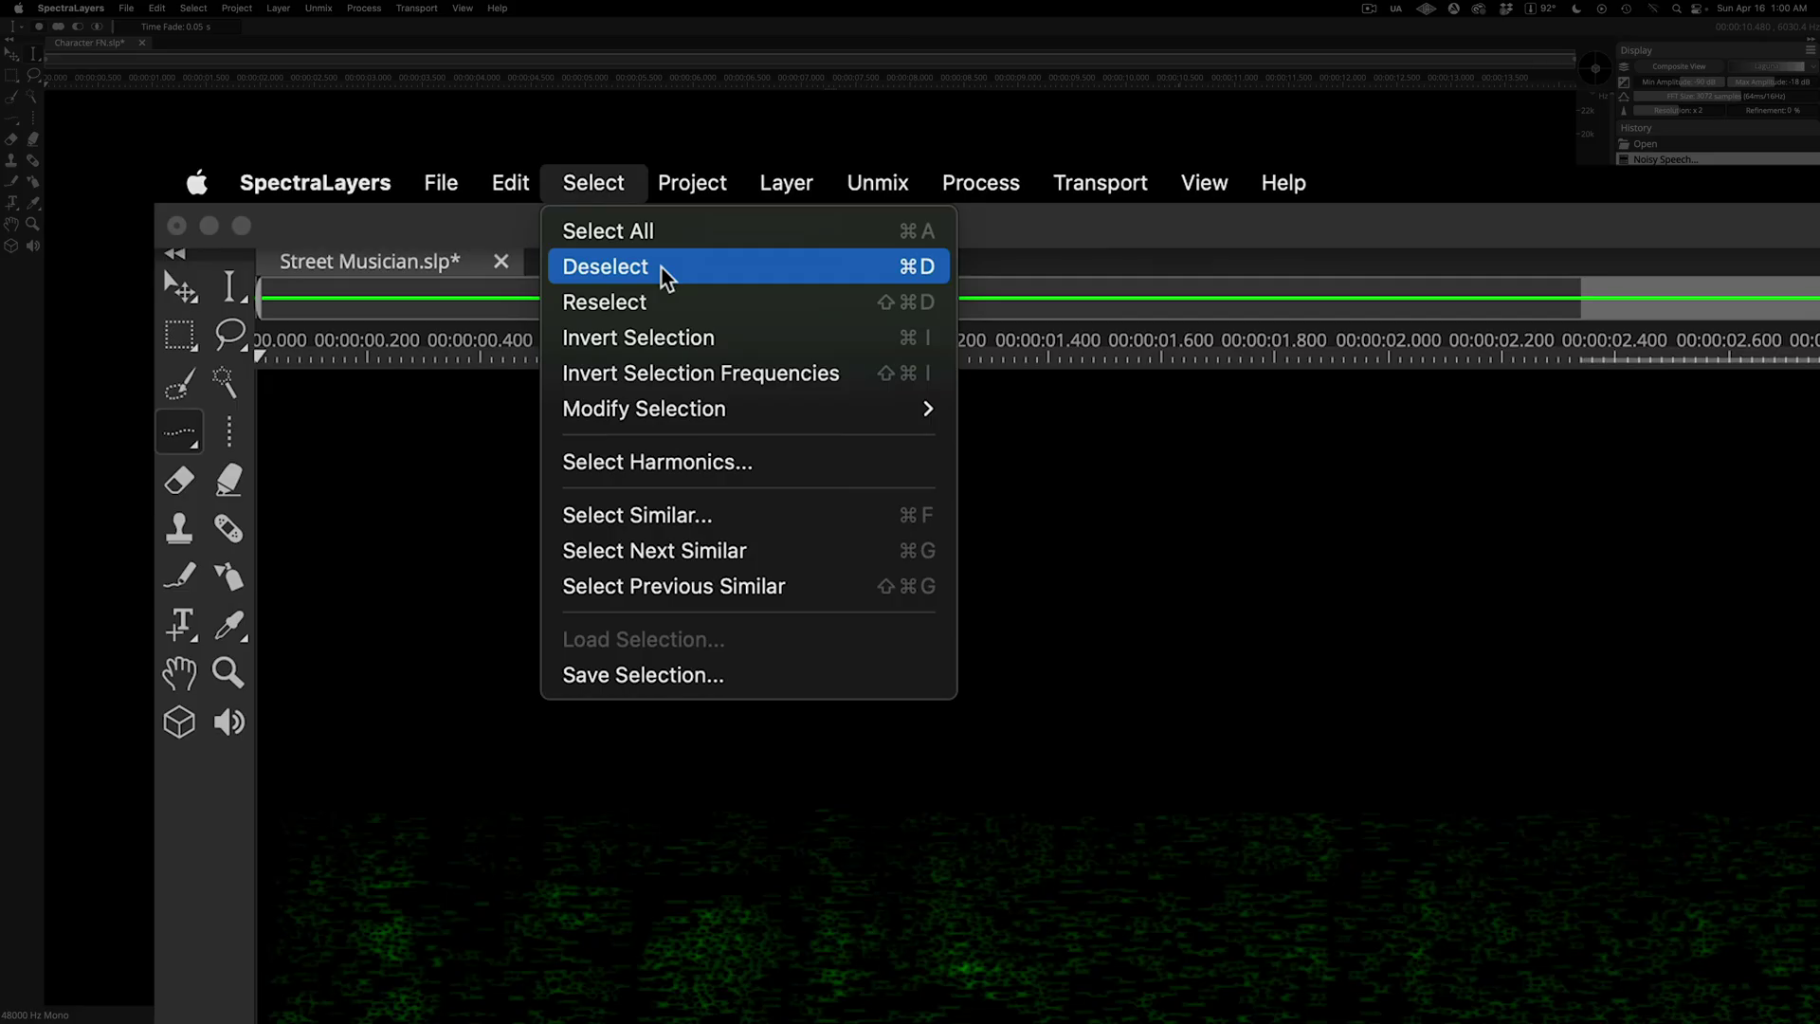
Split the recording into Target and Surrounding Content layers, then solo and play Target Content.
left_click(666, 274)
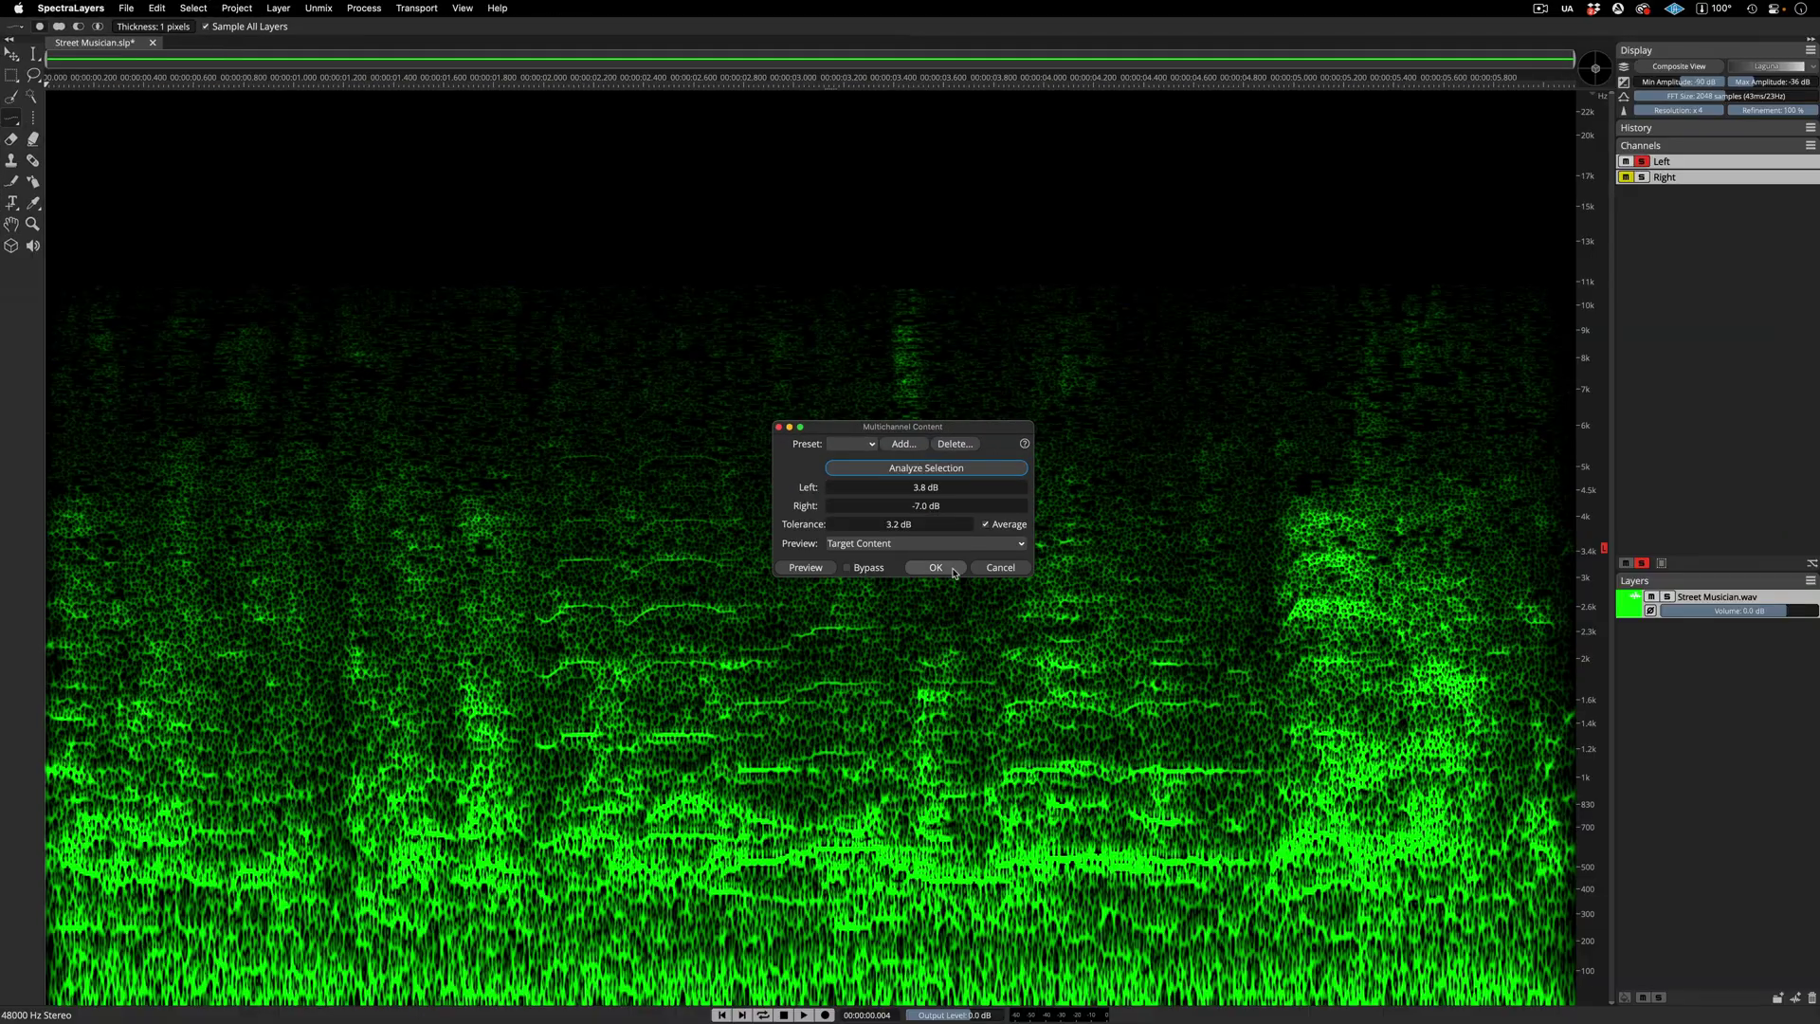
left_click(936, 568)
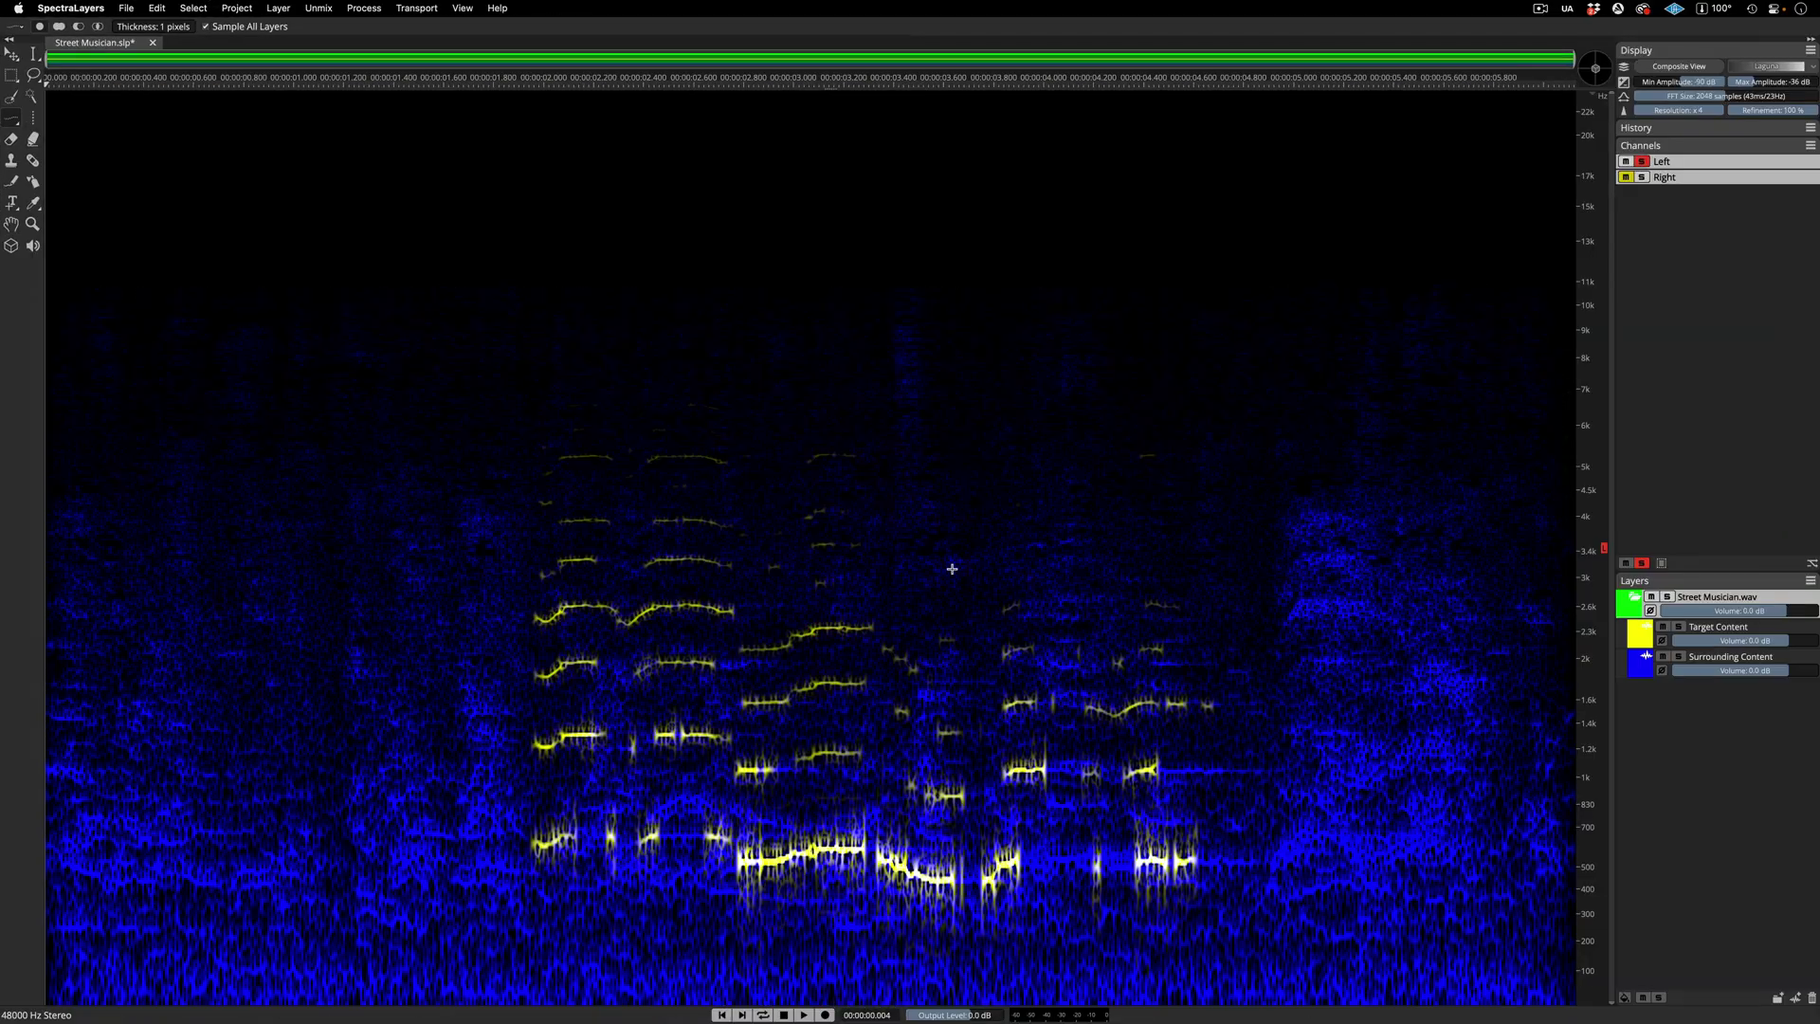
left_click(1647, 168)
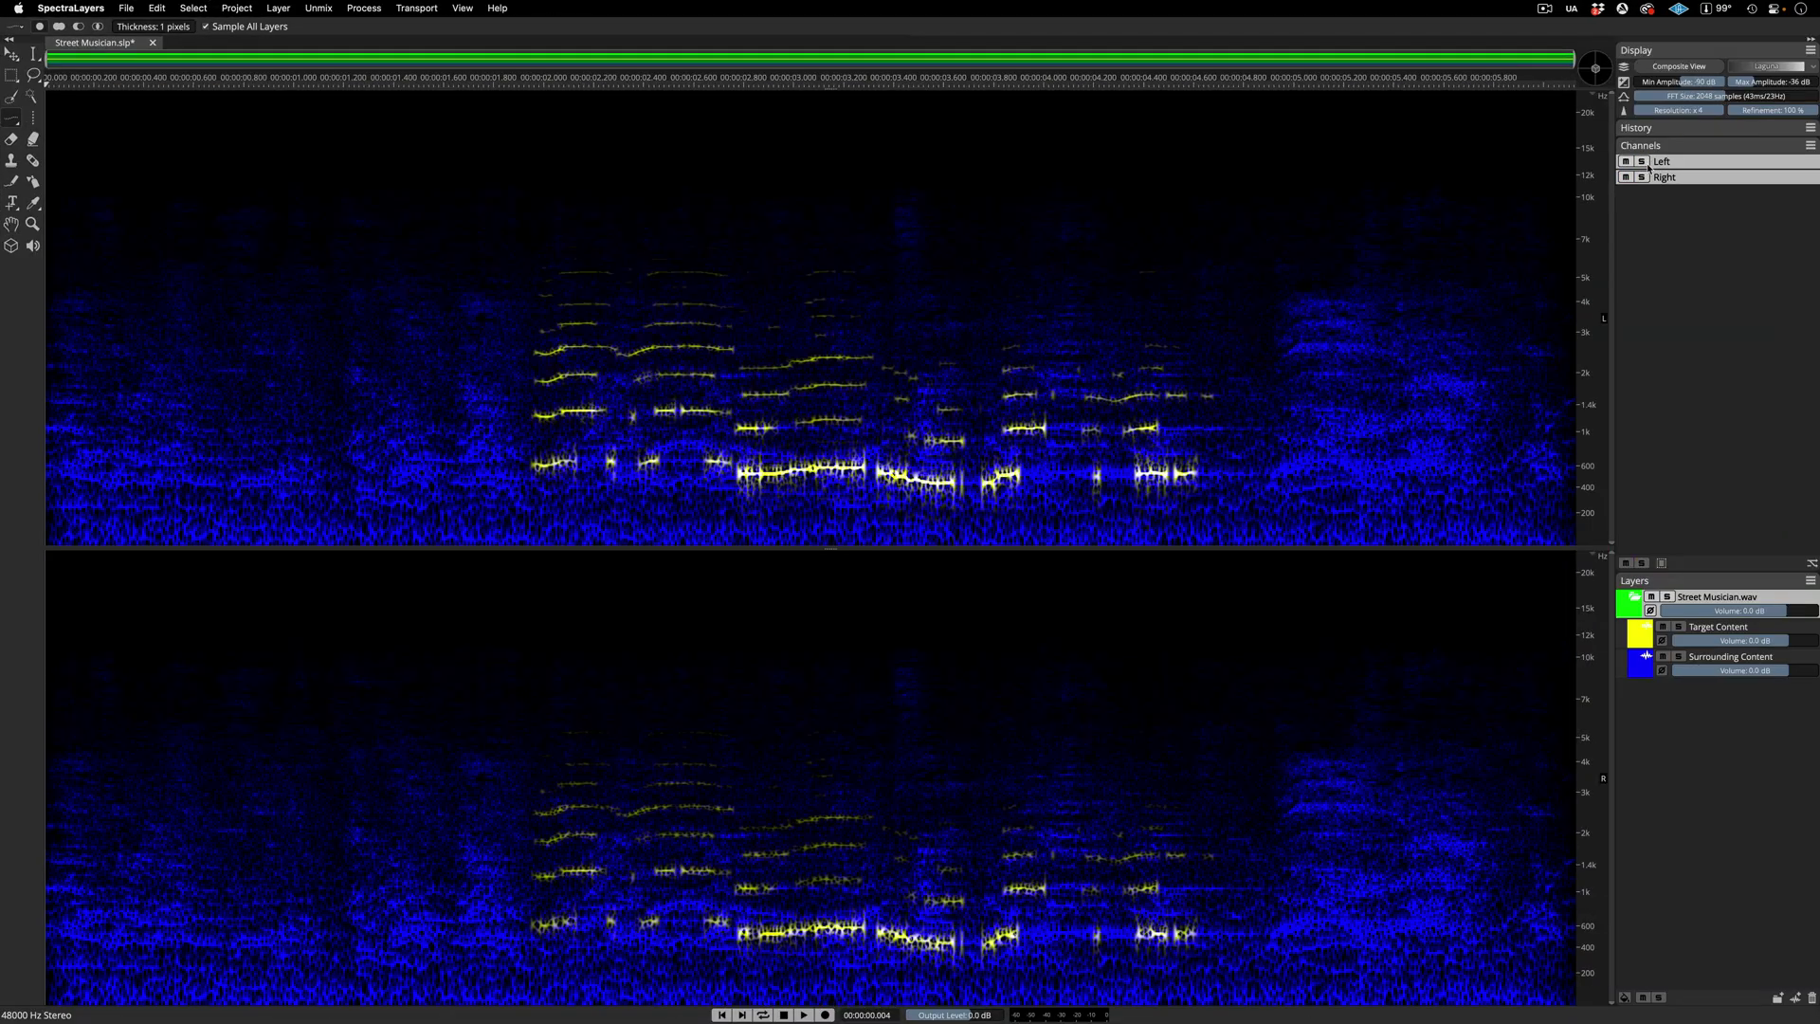
left_click(1680, 627)
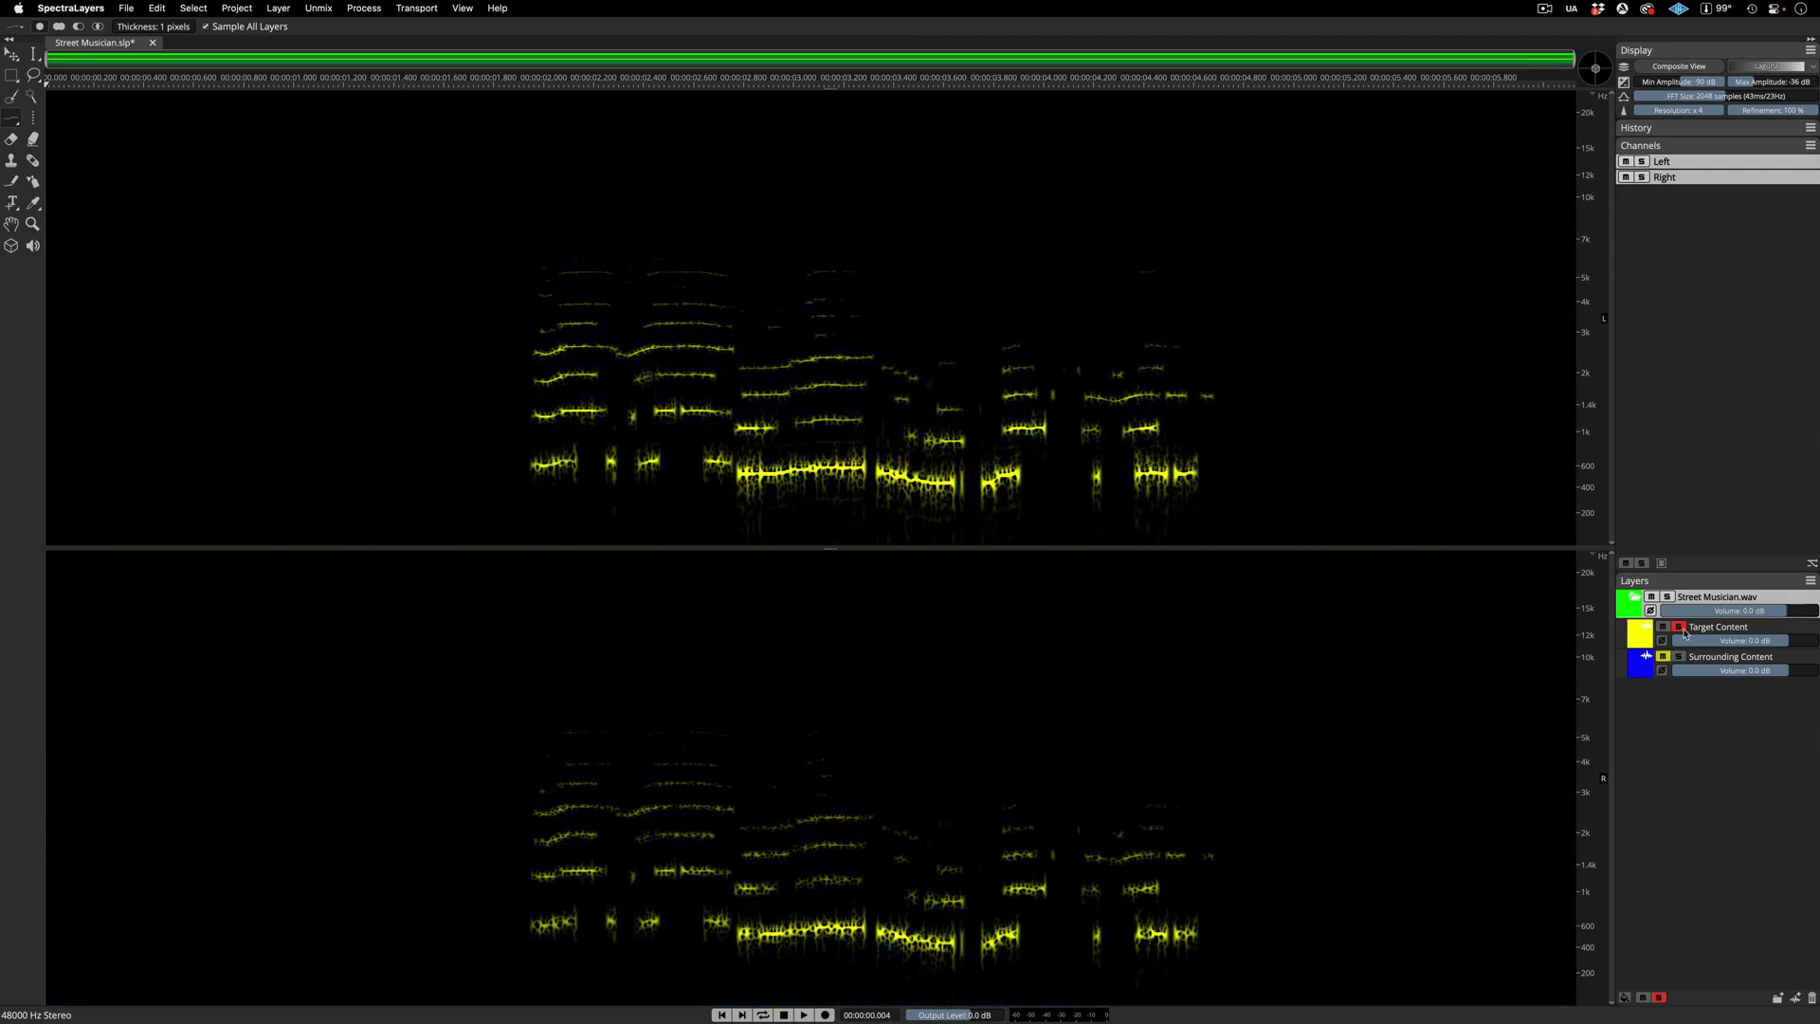
key("space")
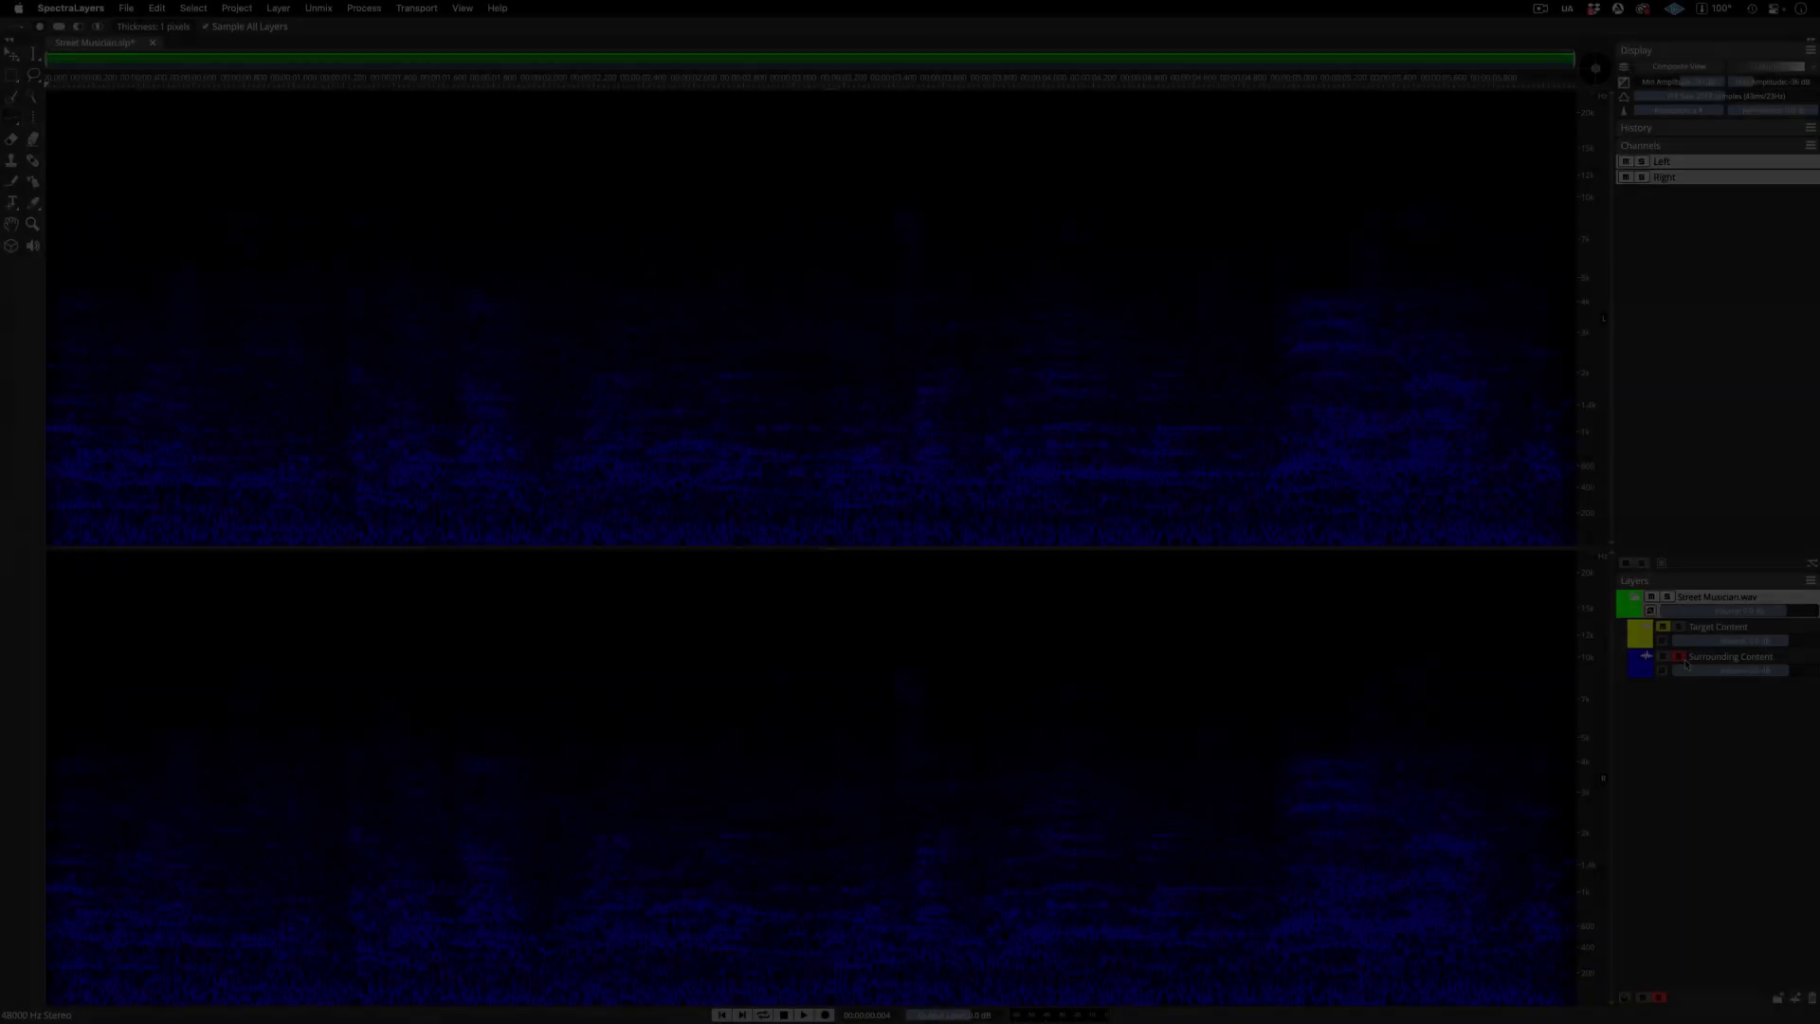
Play the original single-layer Street Musician.wav recording to compare with the isolated saxophone.
key("space")
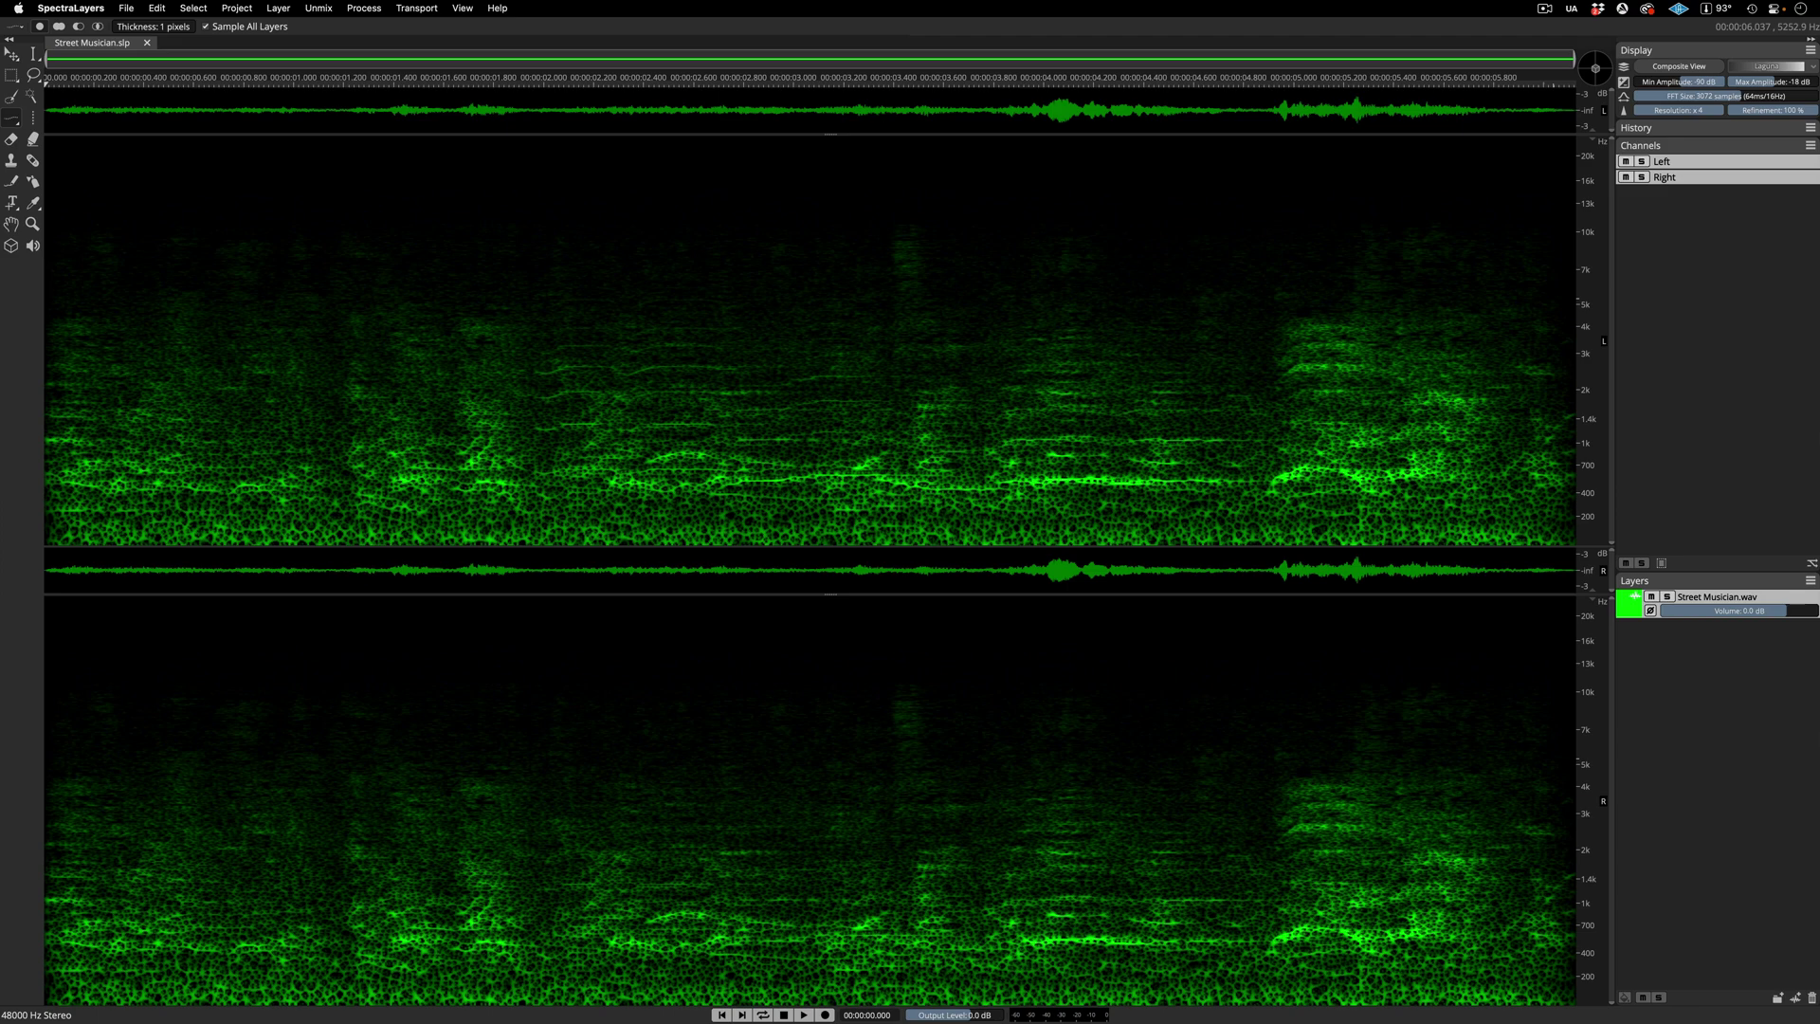
key("space")
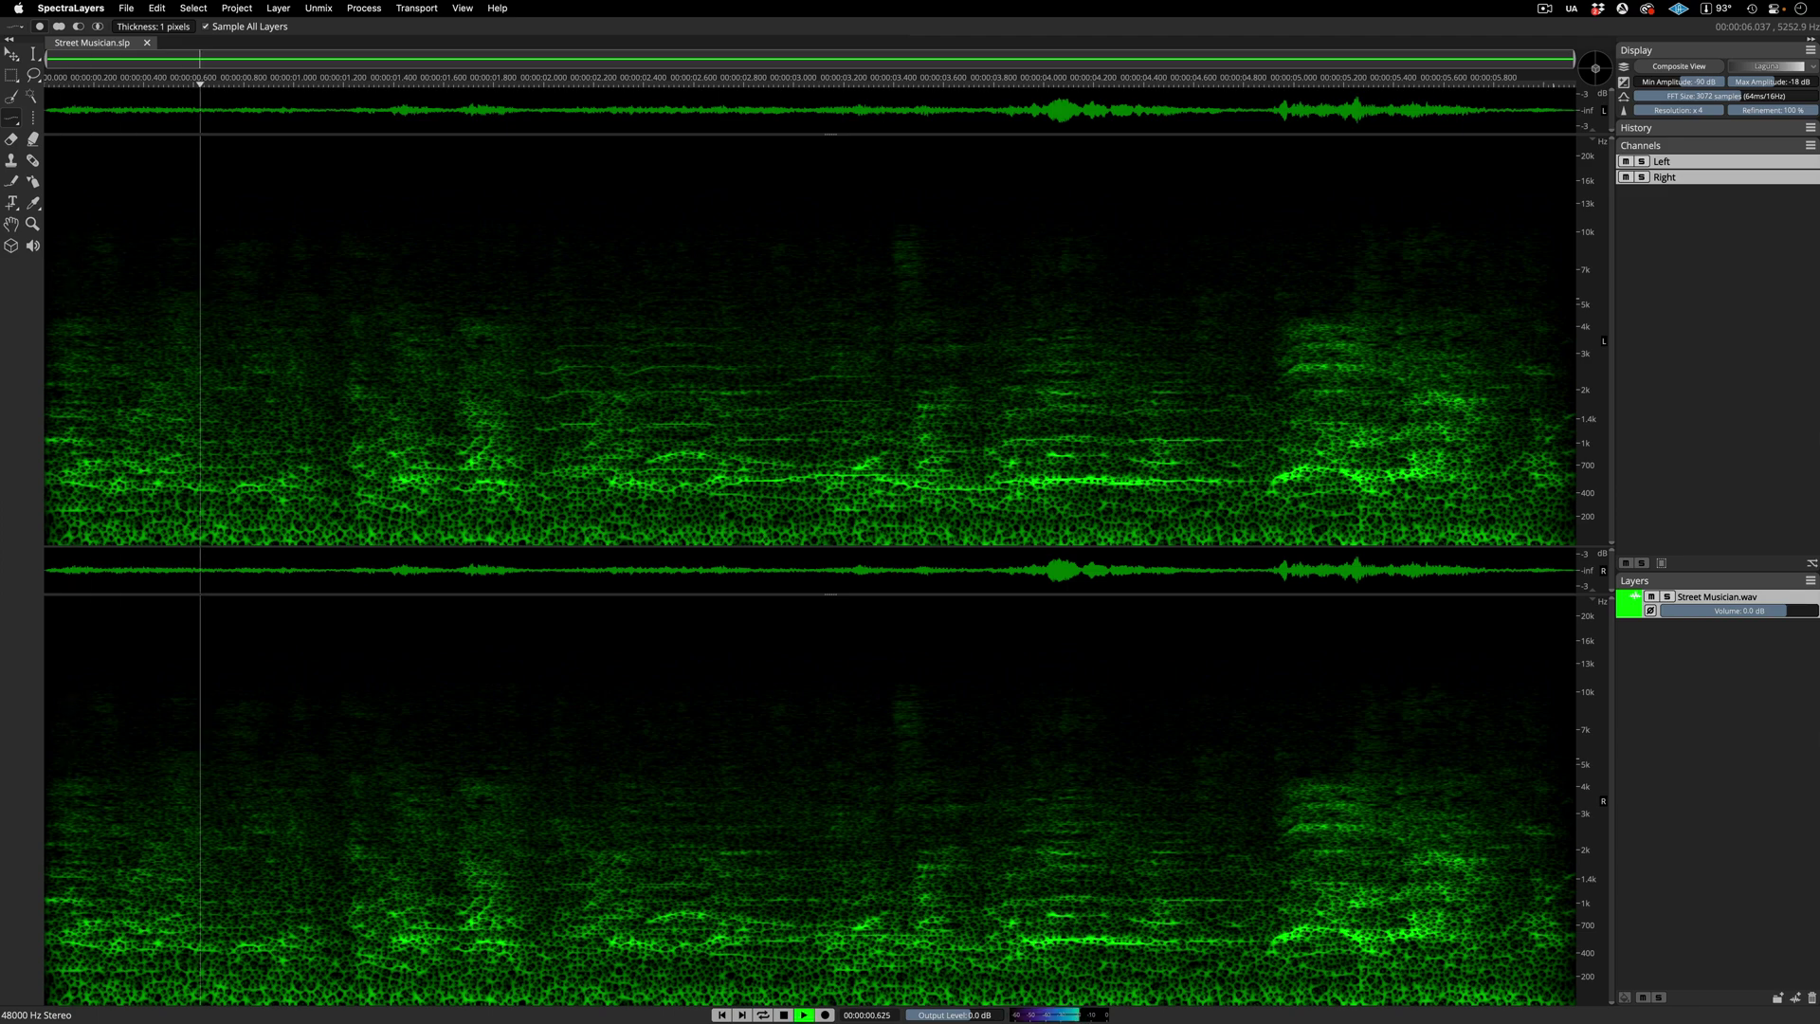